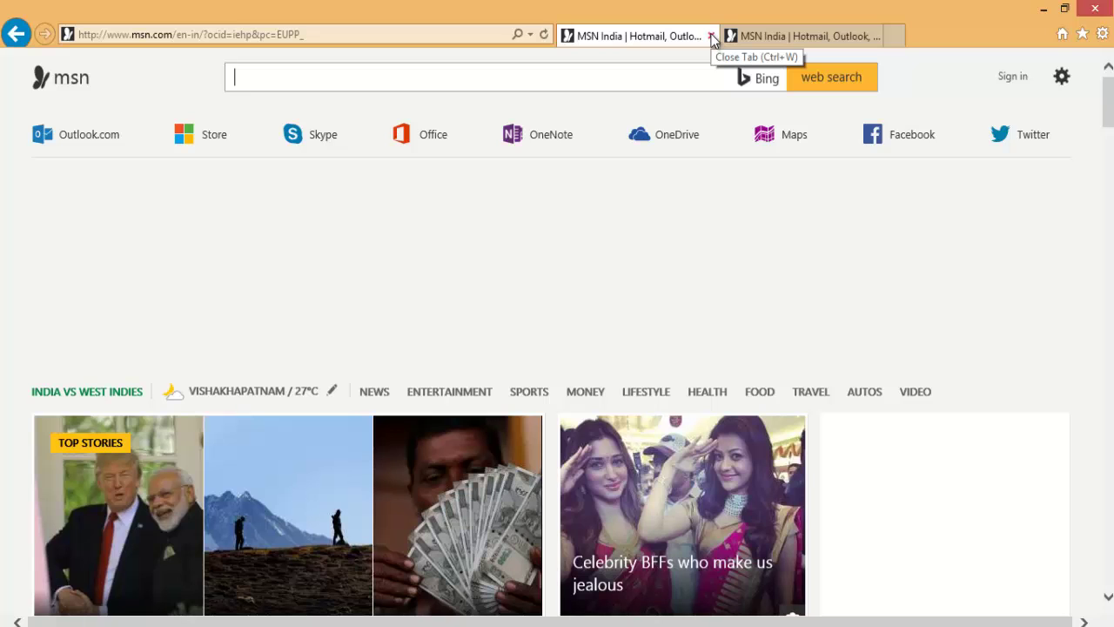
Close the first of the two open MSN India tabs.
click(712, 36)
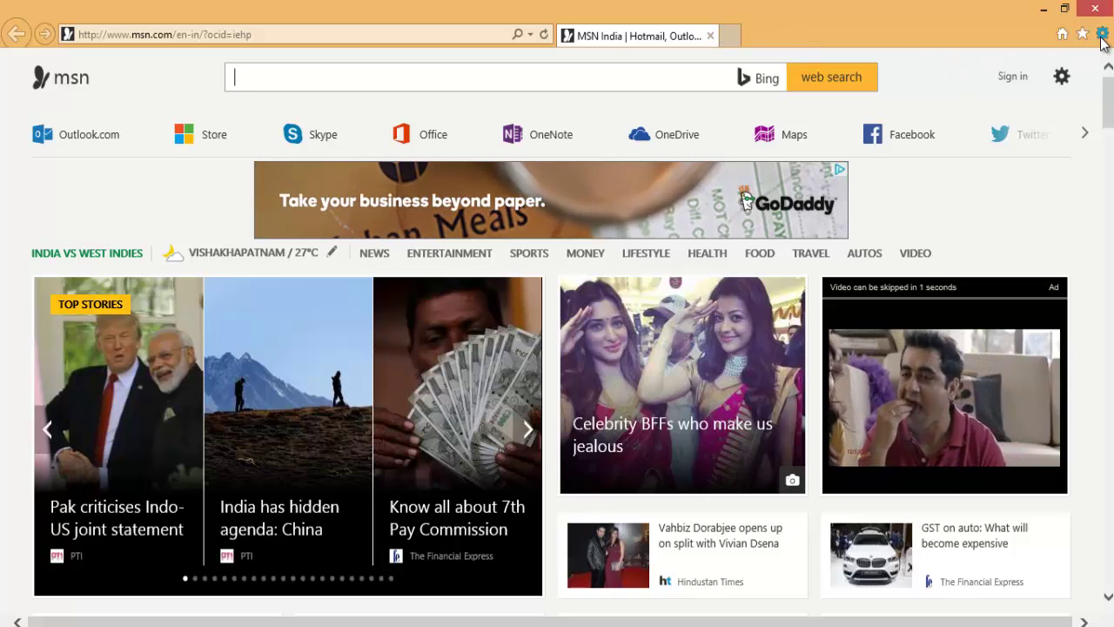
key(alt+x)
click(968, 30)
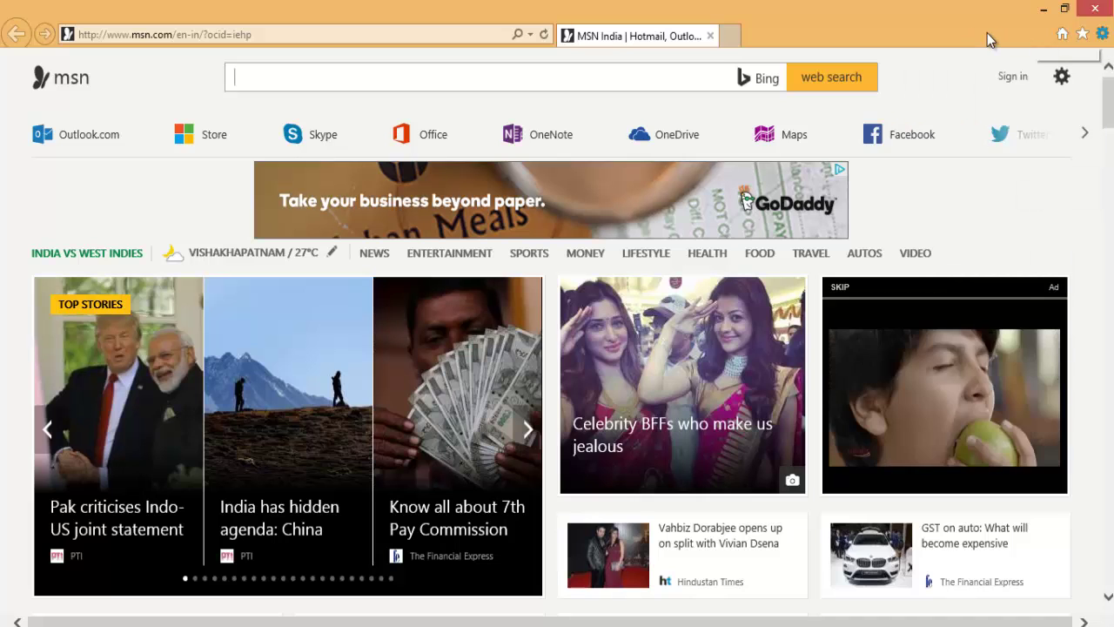
Look through the saved favorites, the feeds and the browsing history by date, expanding Today, Monday and This PC.
click(1082, 37)
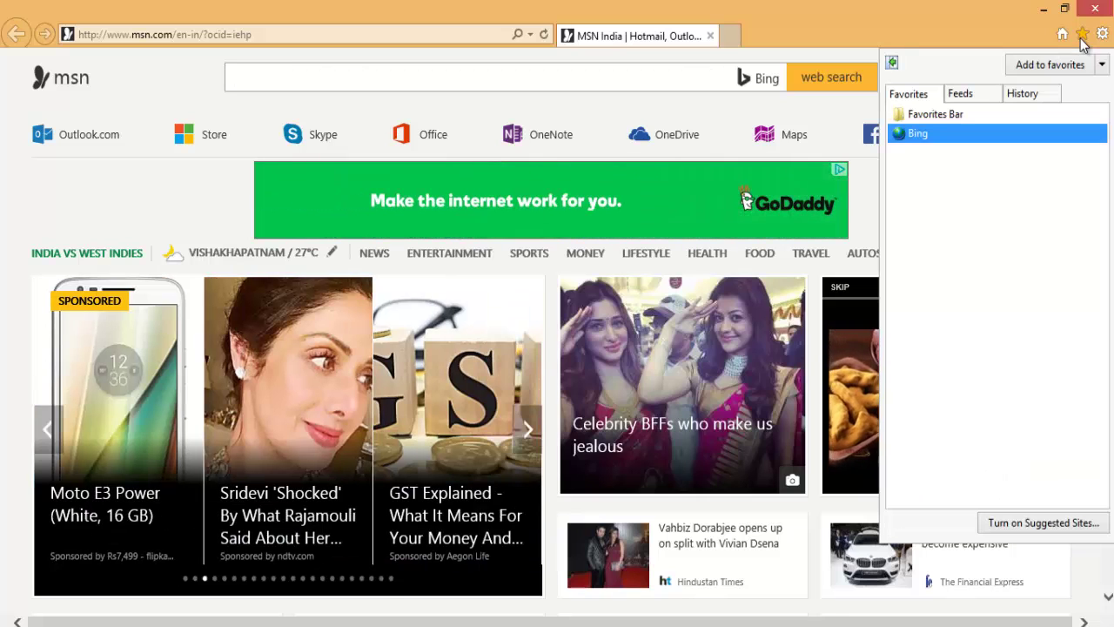
click(963, 98)
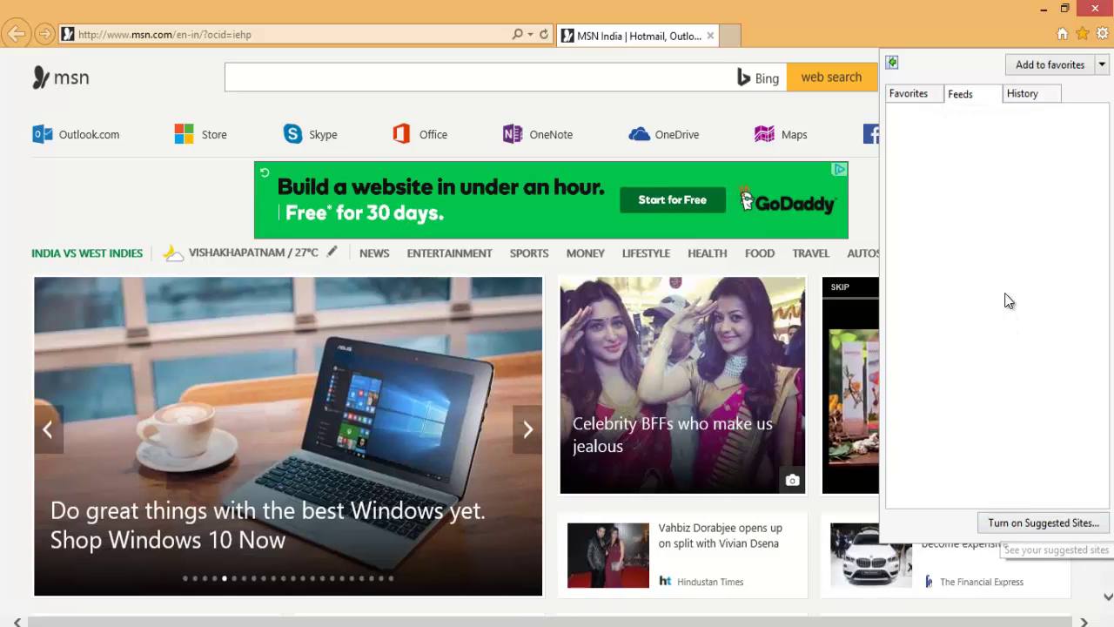
click(1022, 95)
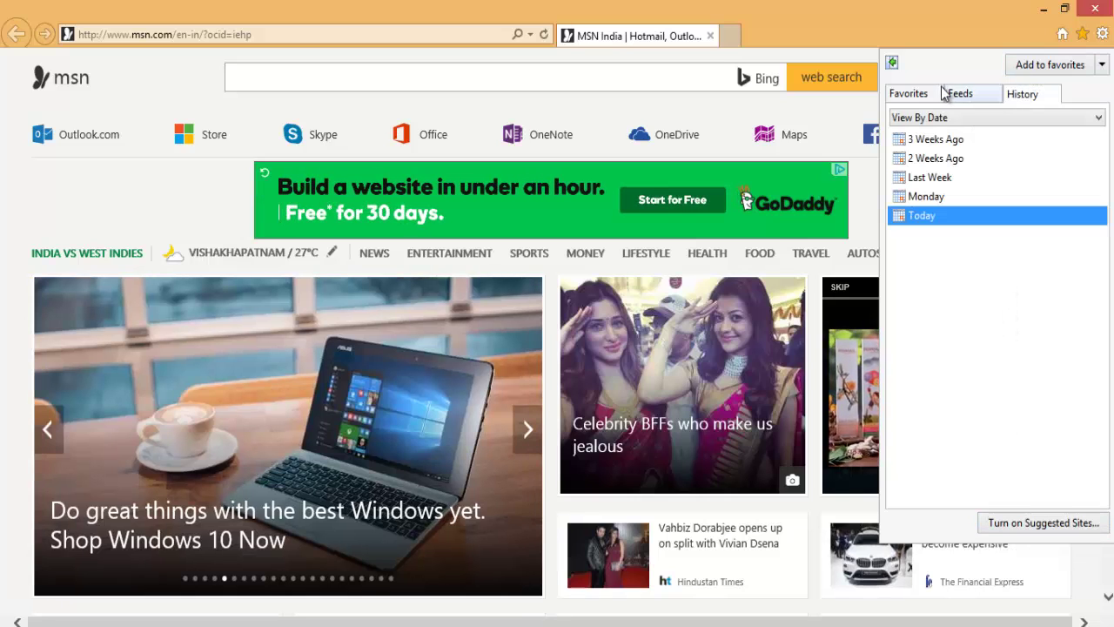
click(946, 217)
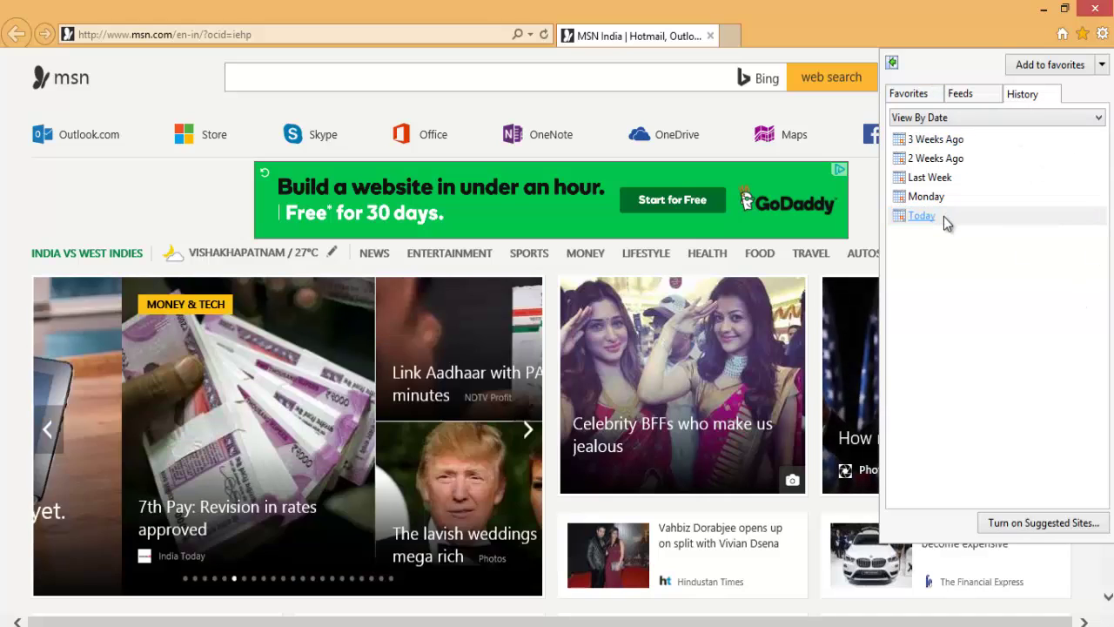
click(930, 197)
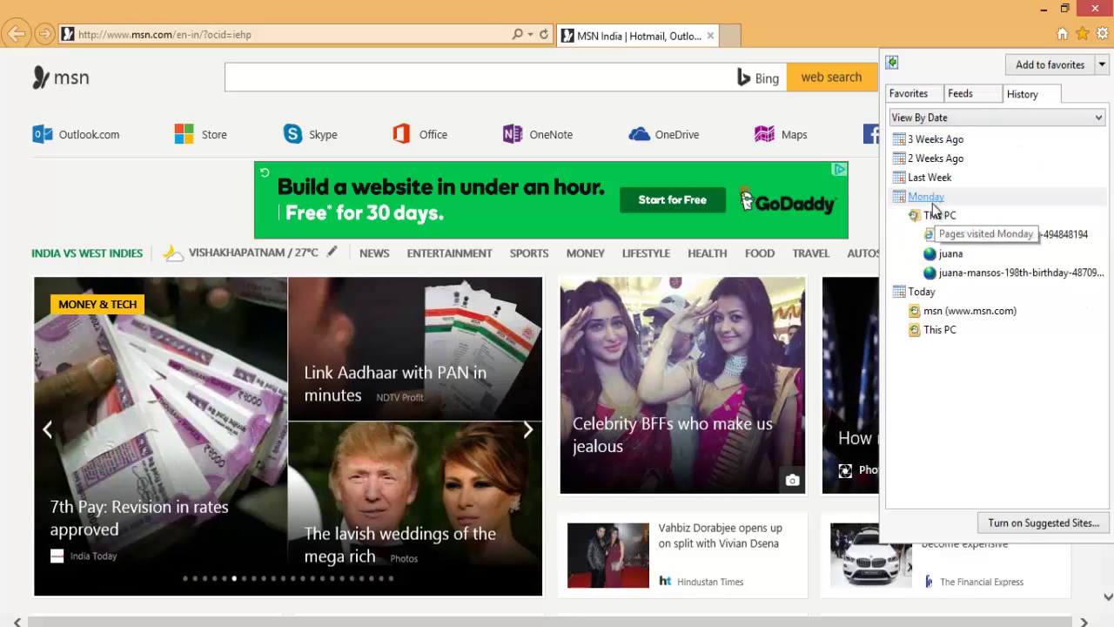
click(940, 329)
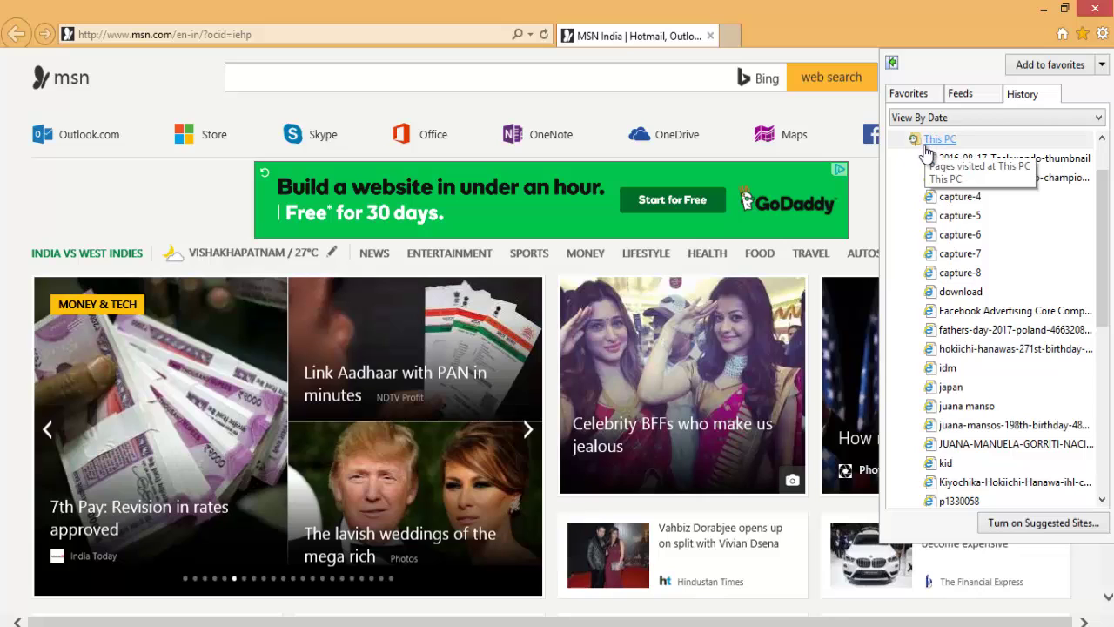
View the browsing history by site and by most visited.
click(951, 119)
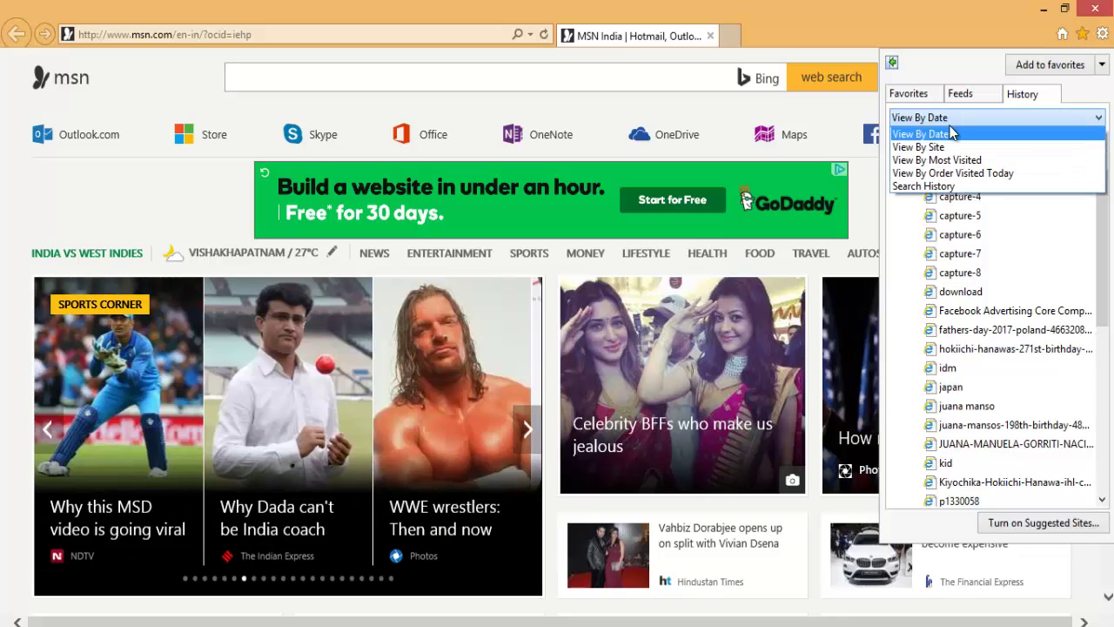
click(944, 147)
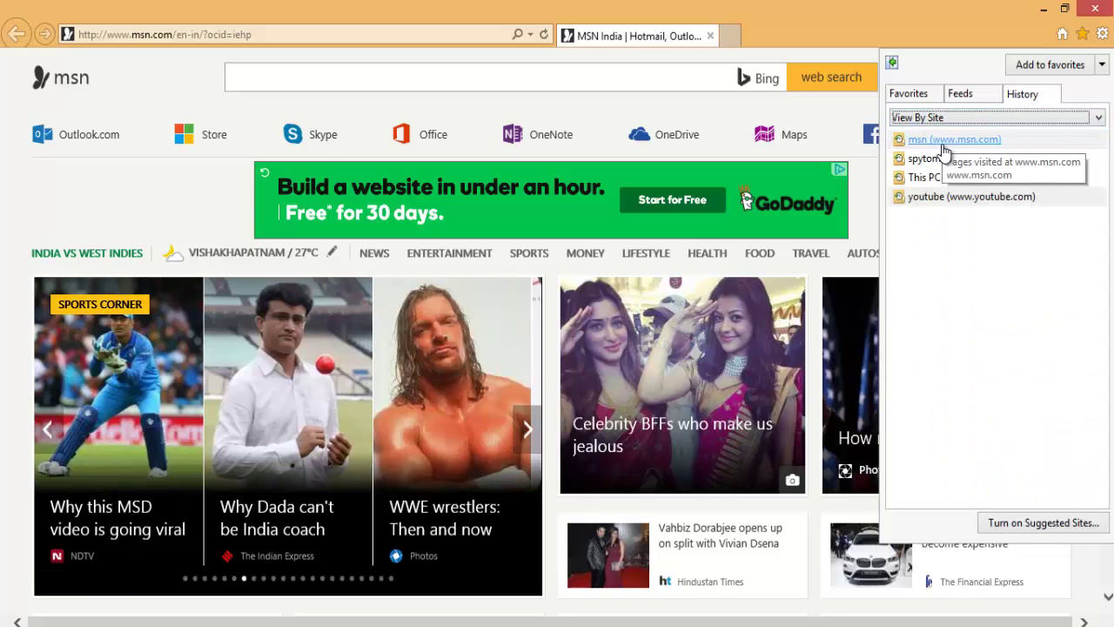
click(962, 119)
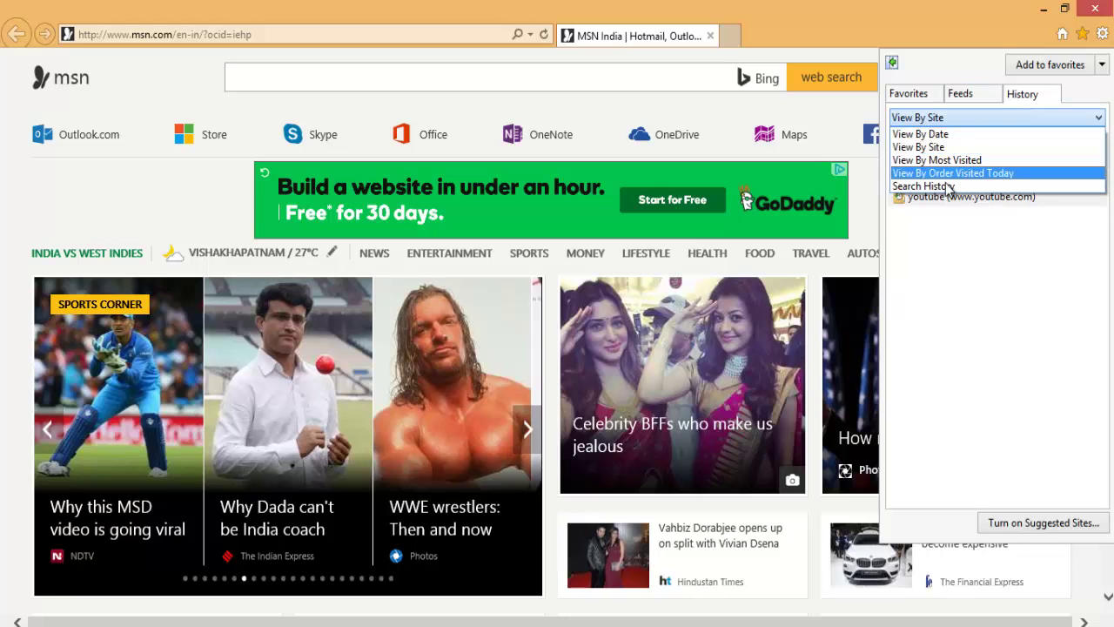
click(944, 160)
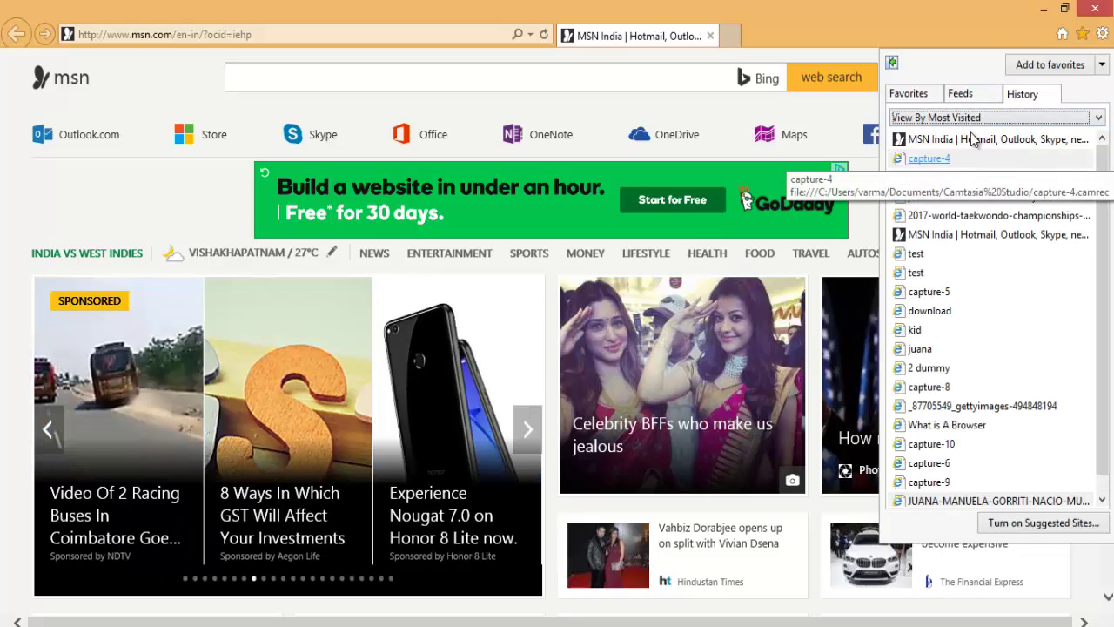
Create a new folder under Organize Favorites with the default name, and cancel moving it to another location.
click(1102, 65)
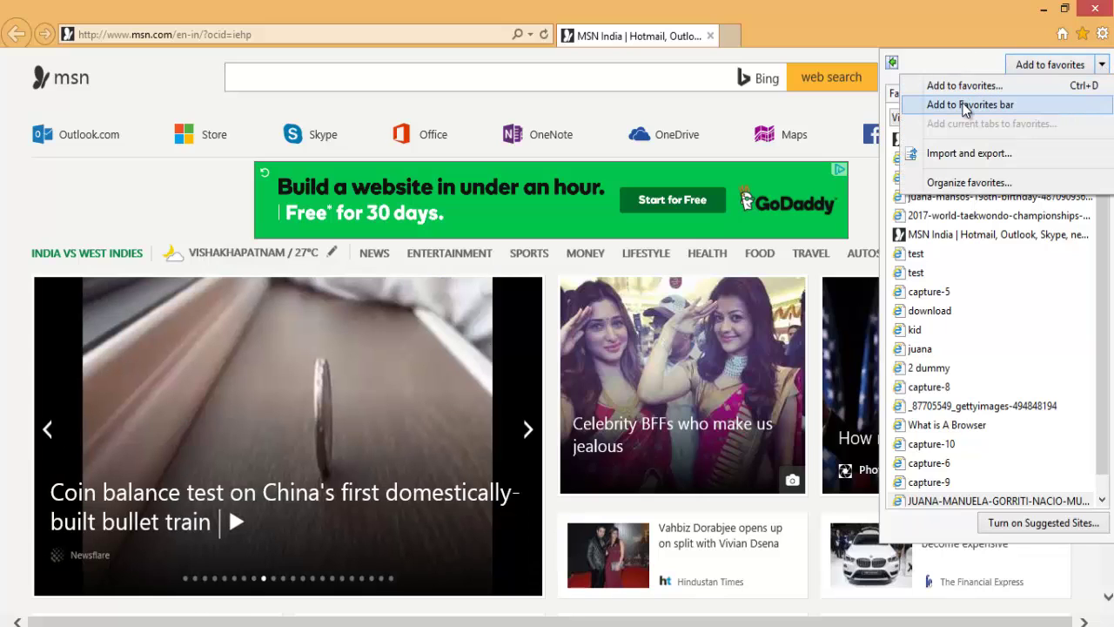
click(942, 183)
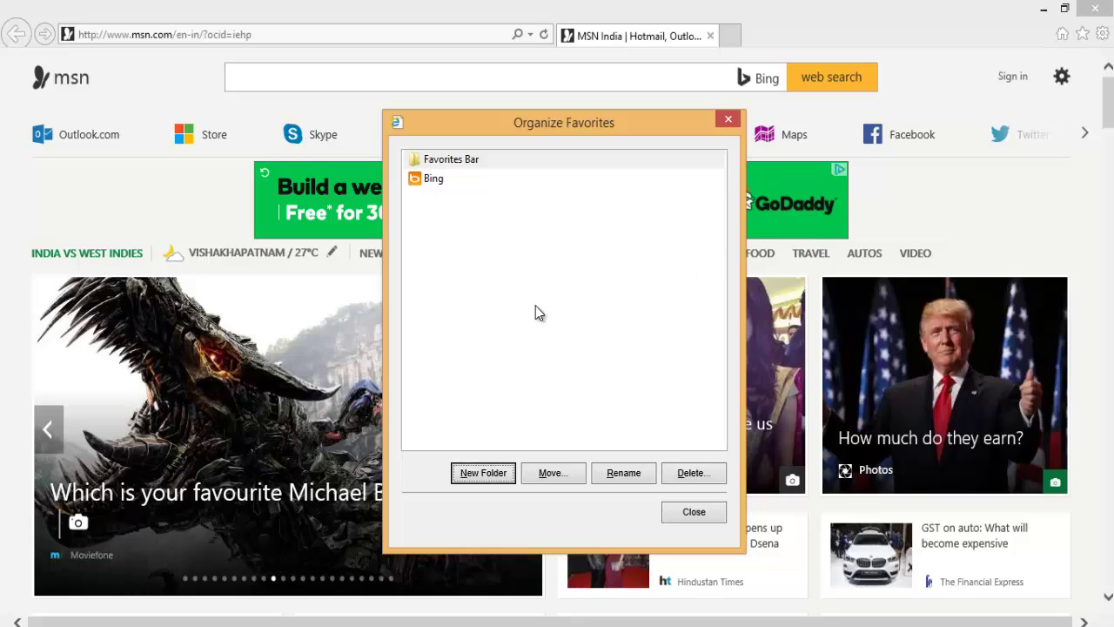
click(484, 474)
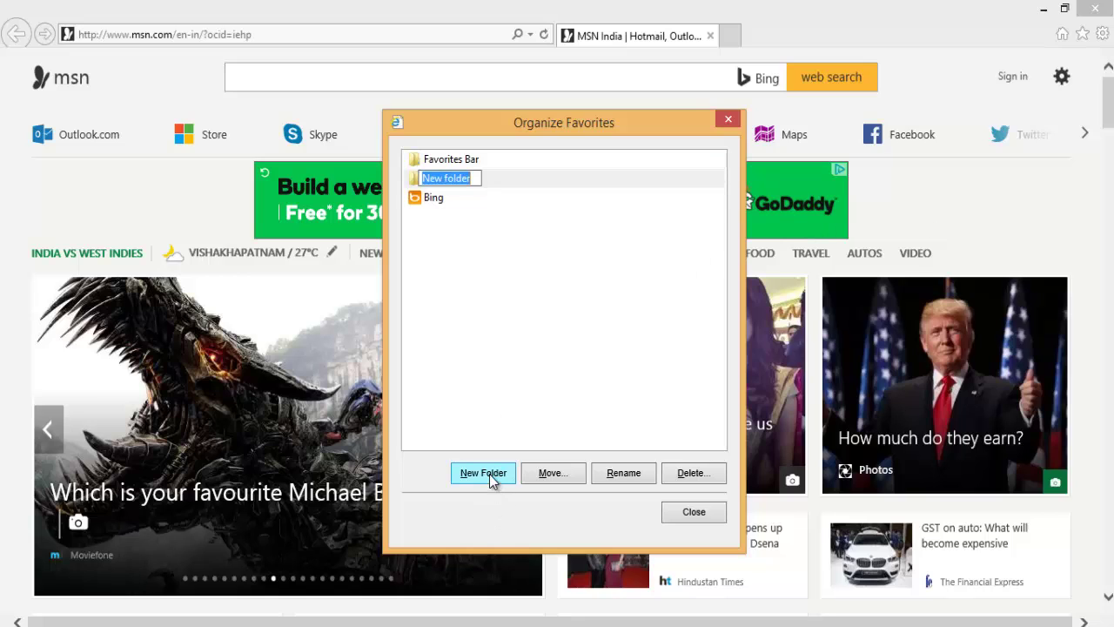
click(550, 472)
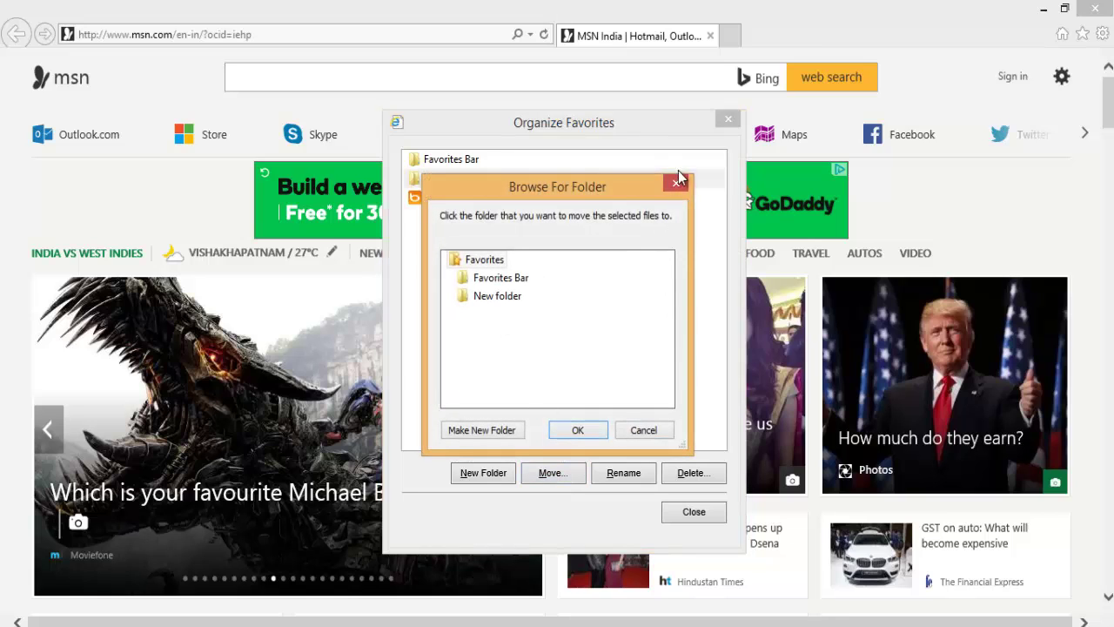
click(675, 183)
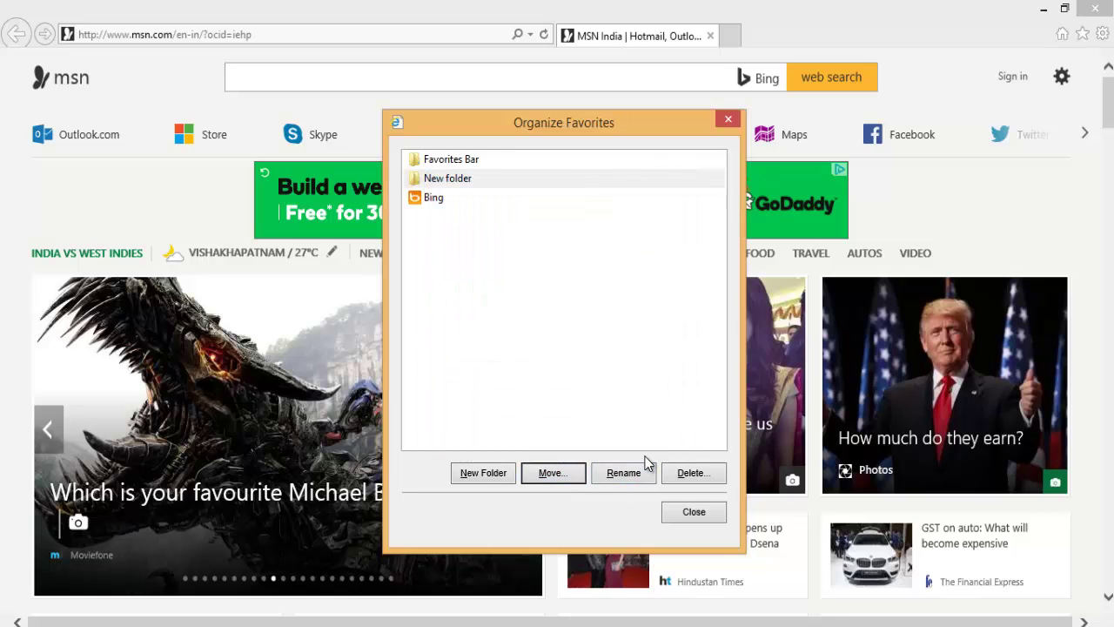
Delete the Bing entry from the favorites and finish organizing them.
click(474, 197)
click(697, 475)
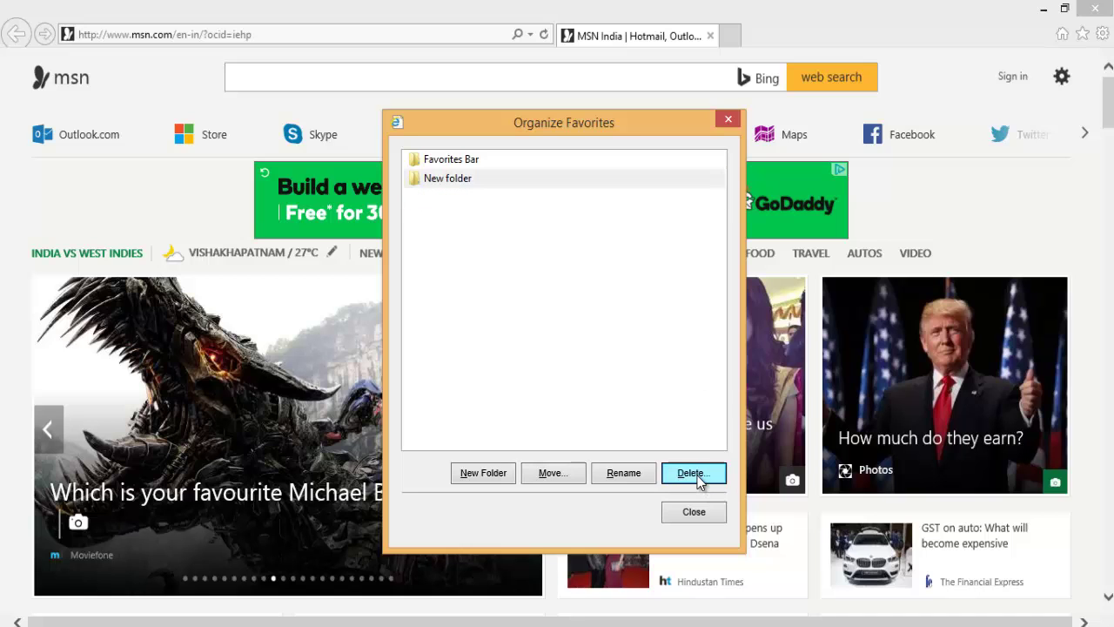
click(711, 513)
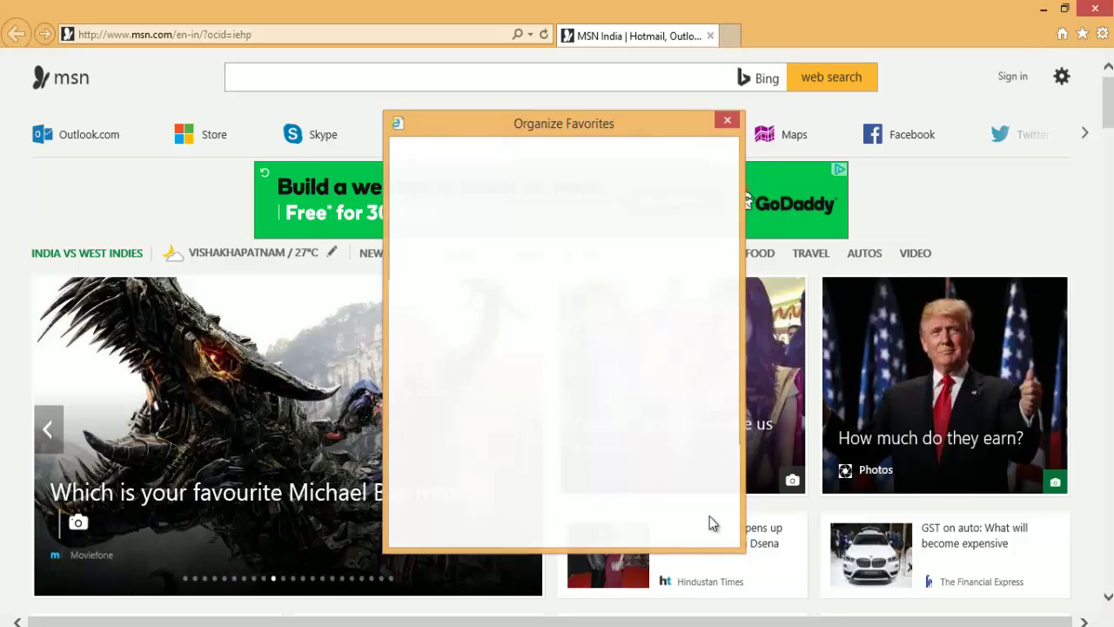
Review the browser's Print, File and Safety options, declining to turn on Caret Browsing.
click(1102, 33)
mouse_move(1057, 67)
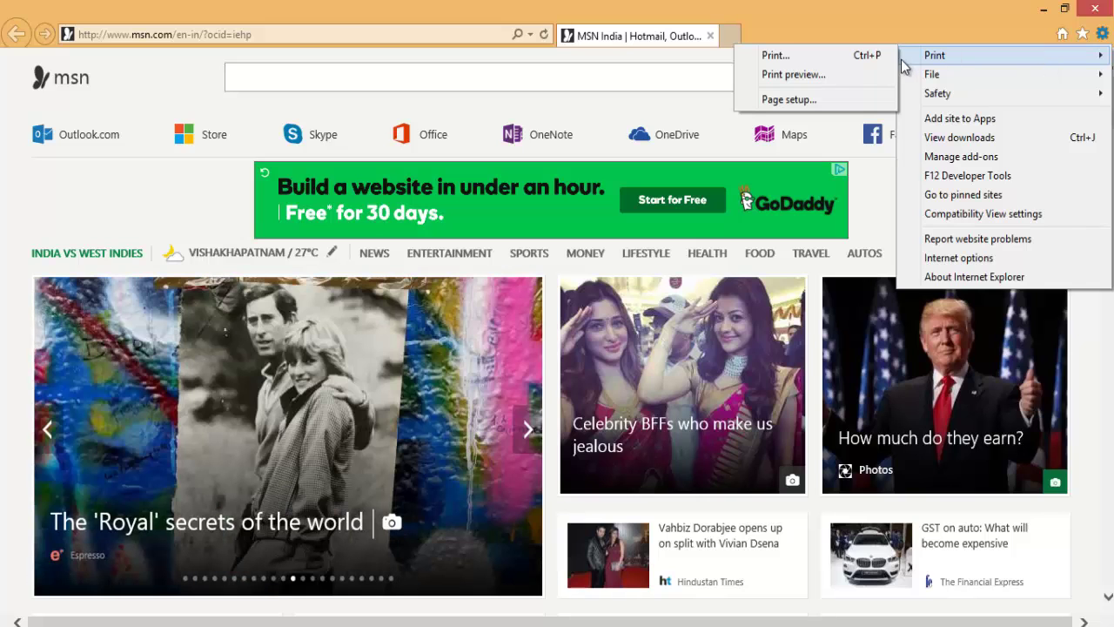
mouse_move(995, 79)
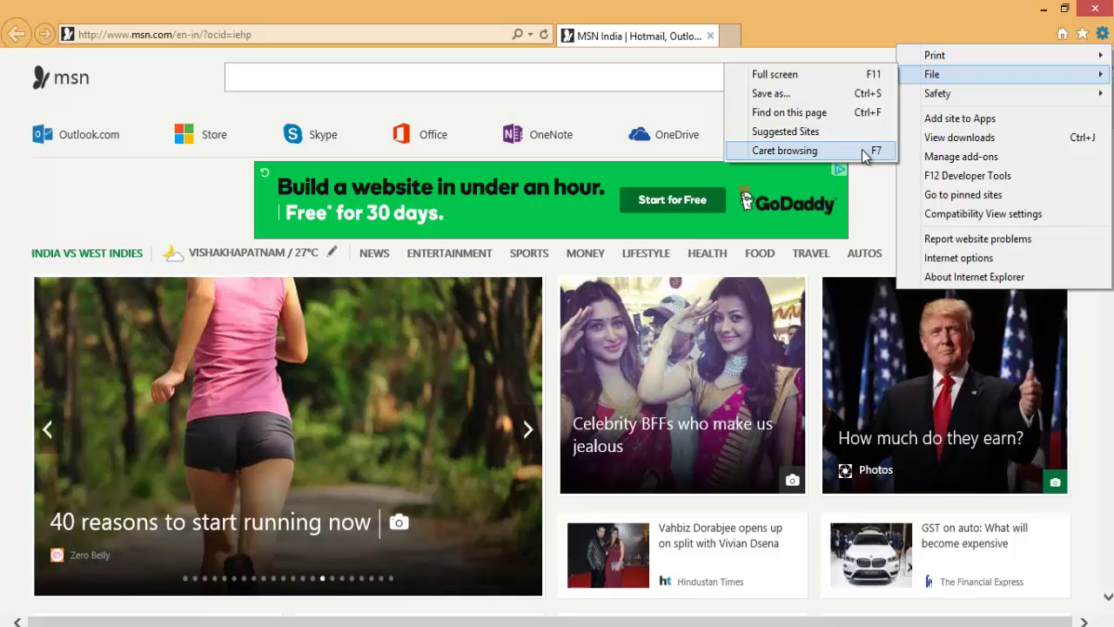
click(858, 154)
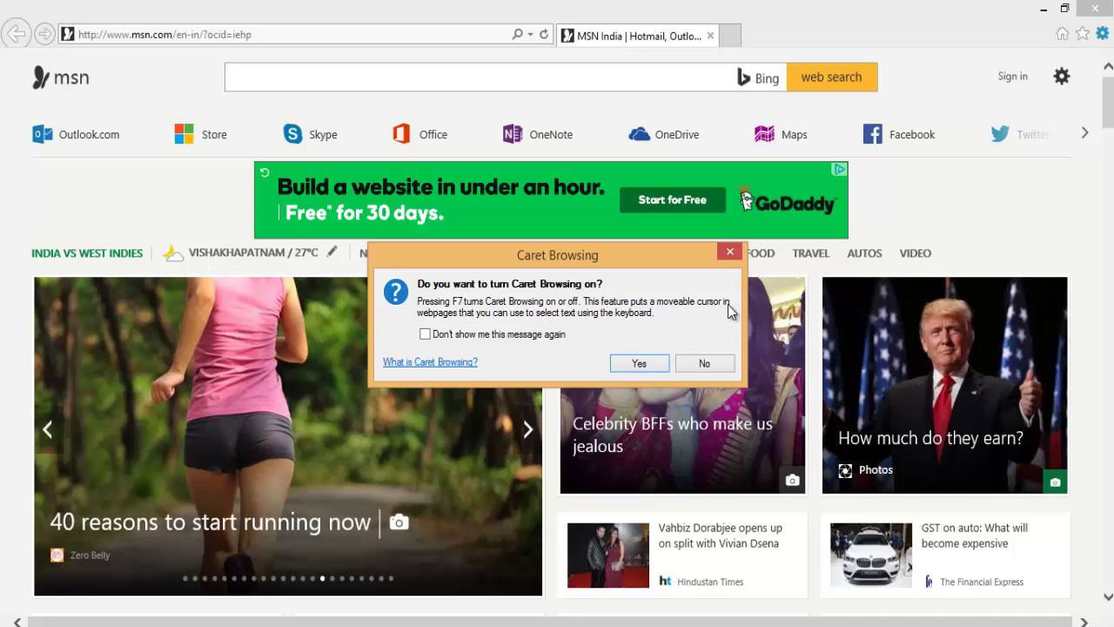
click(704, 363)
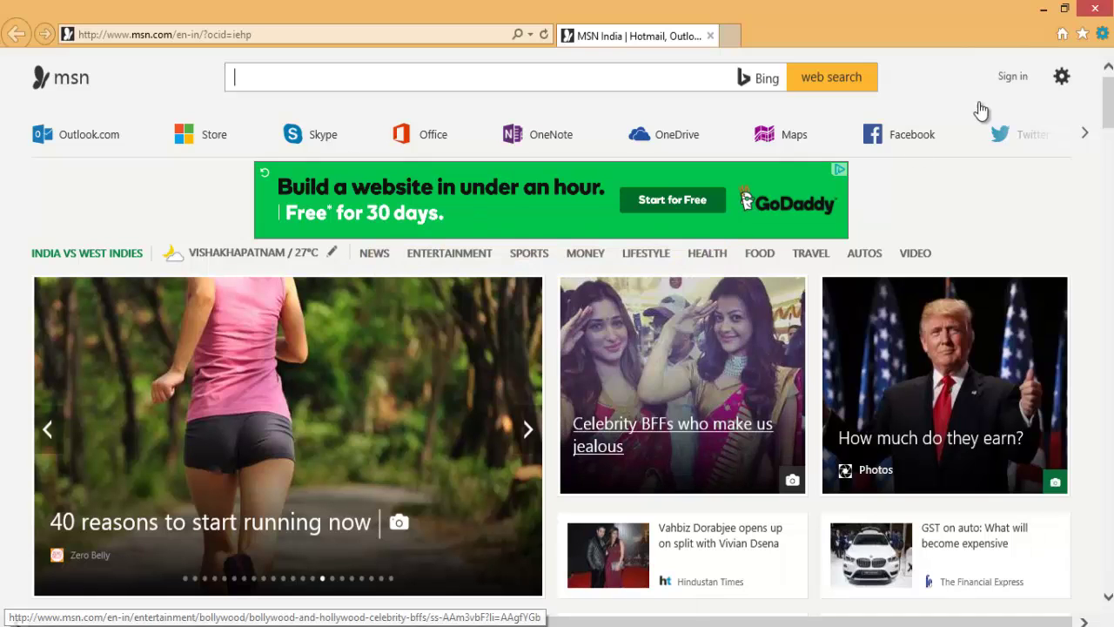
click(1104, 37)
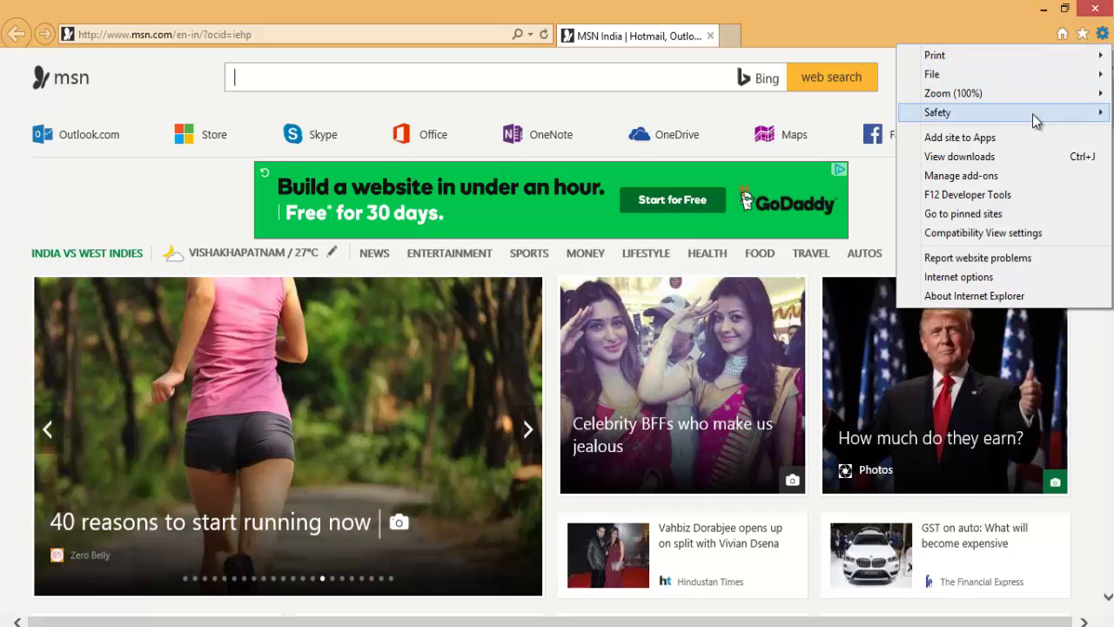
mouse_move(1036, 117)
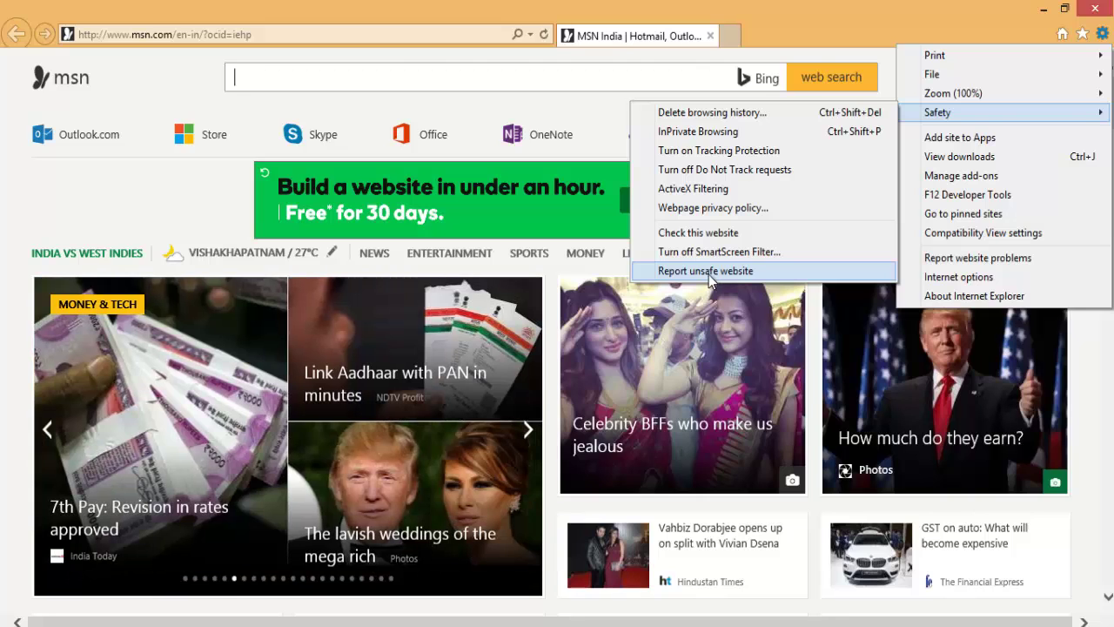
Try to open the downloaded 5710498940.pdf with another program, and clear the download list.
click(965, 156)
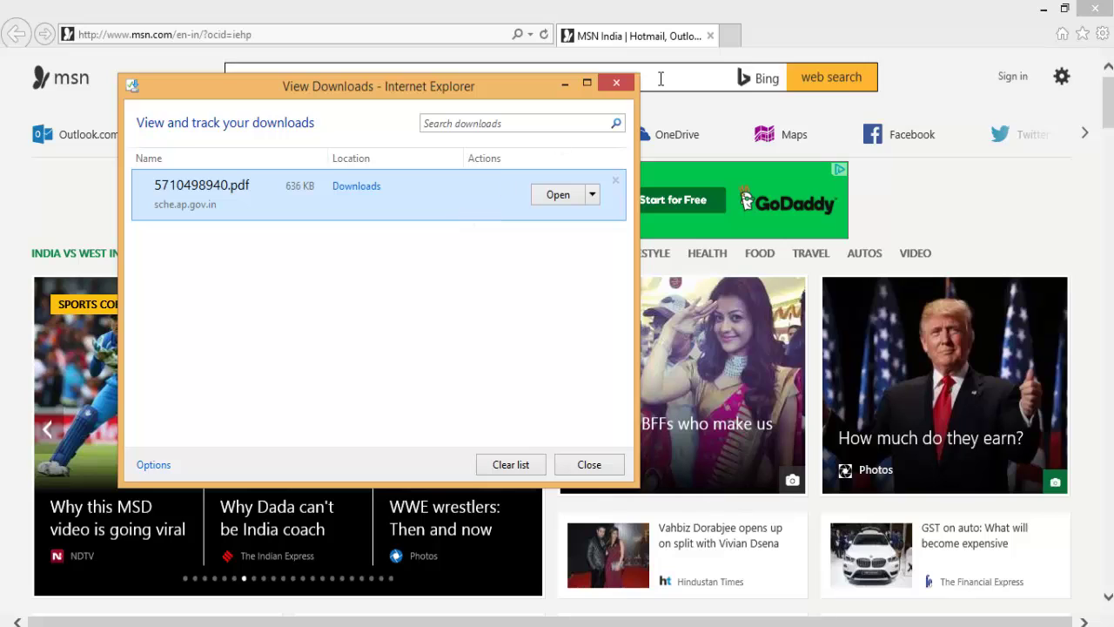
click(592, 195)
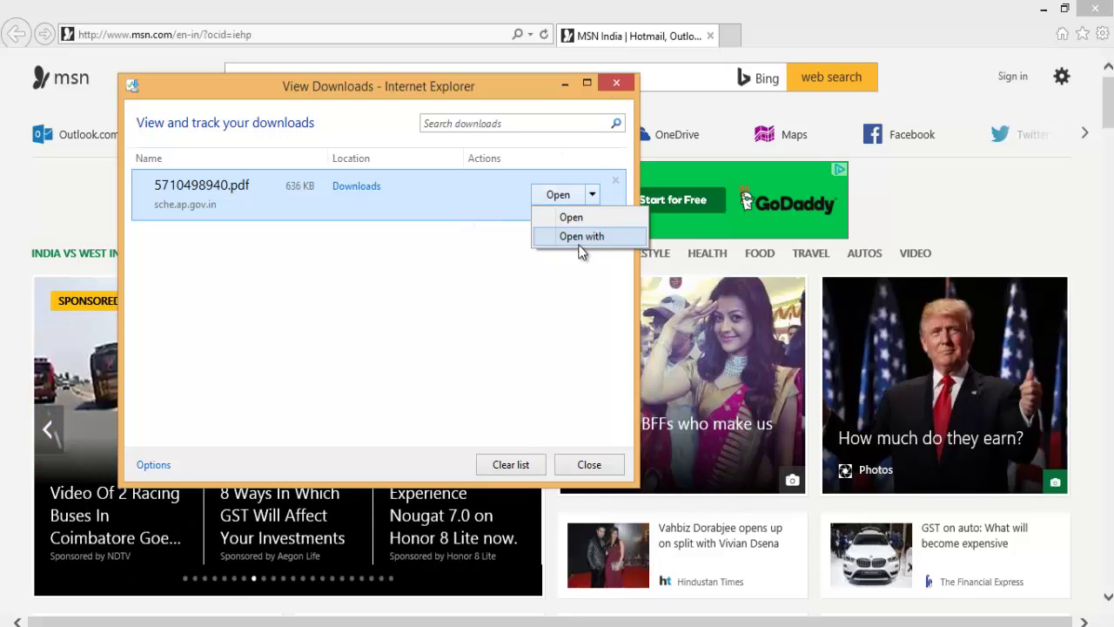
click(580, 238)
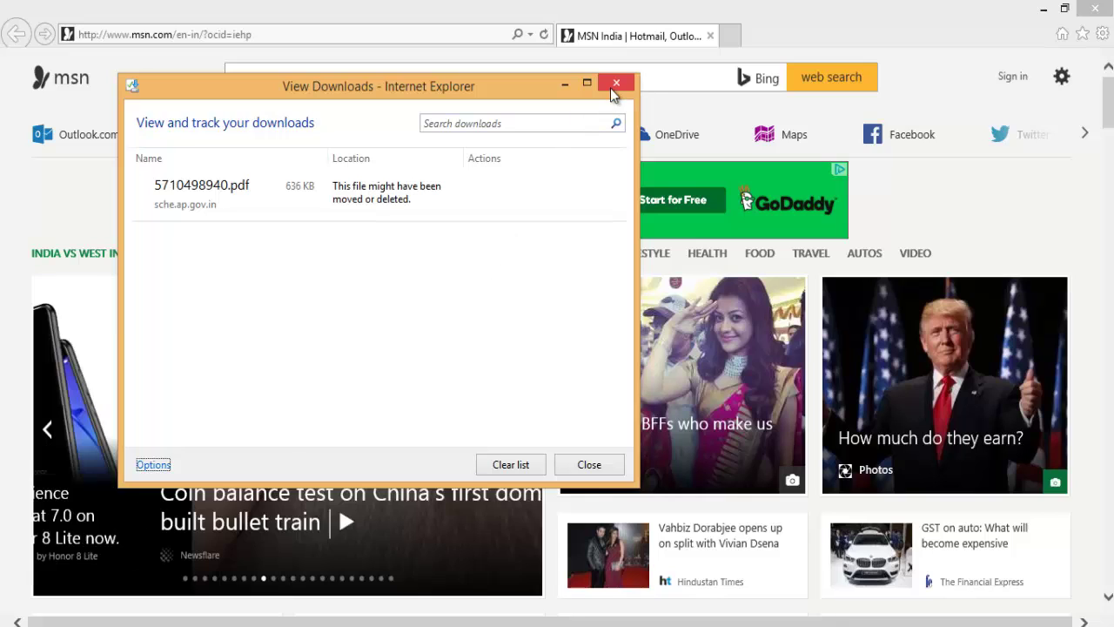
click(512, 464)
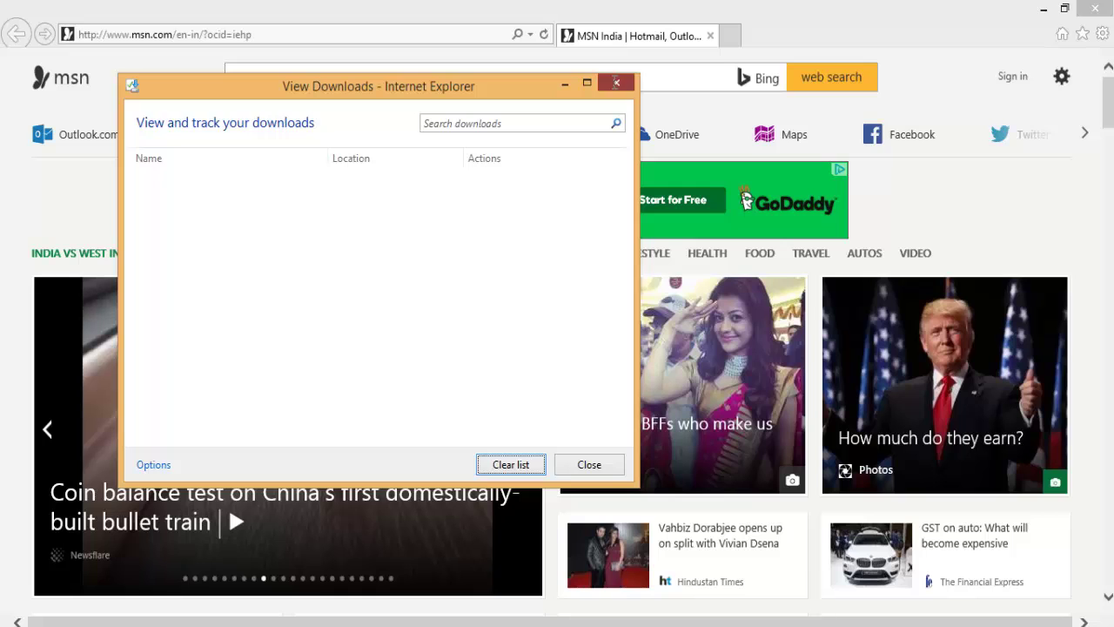
click(616, 82)
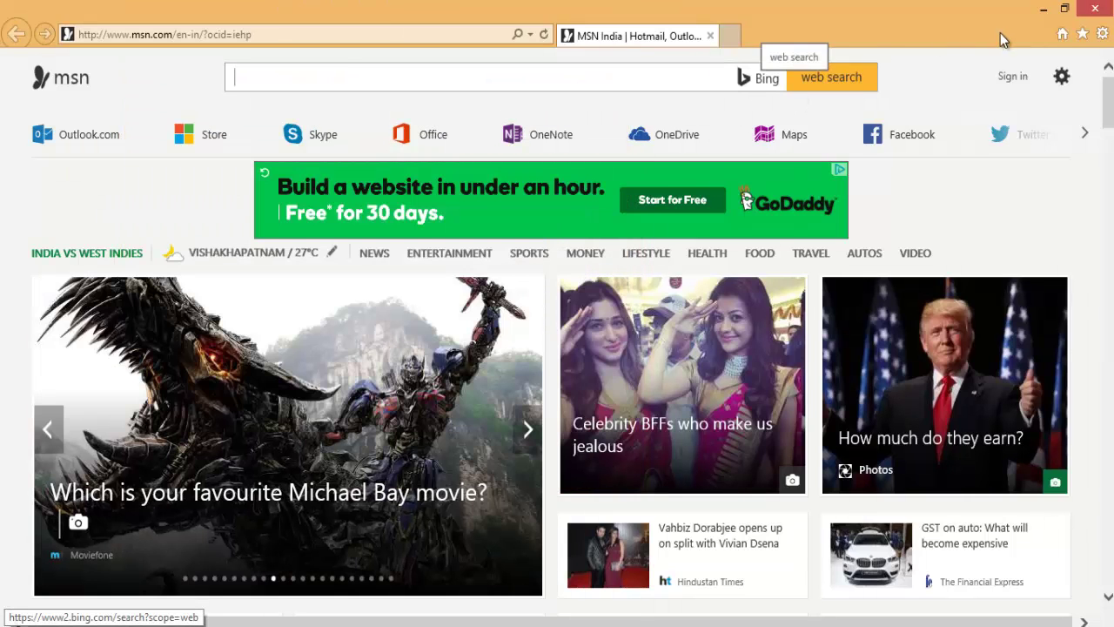
Examine the installed toolbars and extensions in Manage Add-ons and close the dialog.
click(1102, 34)
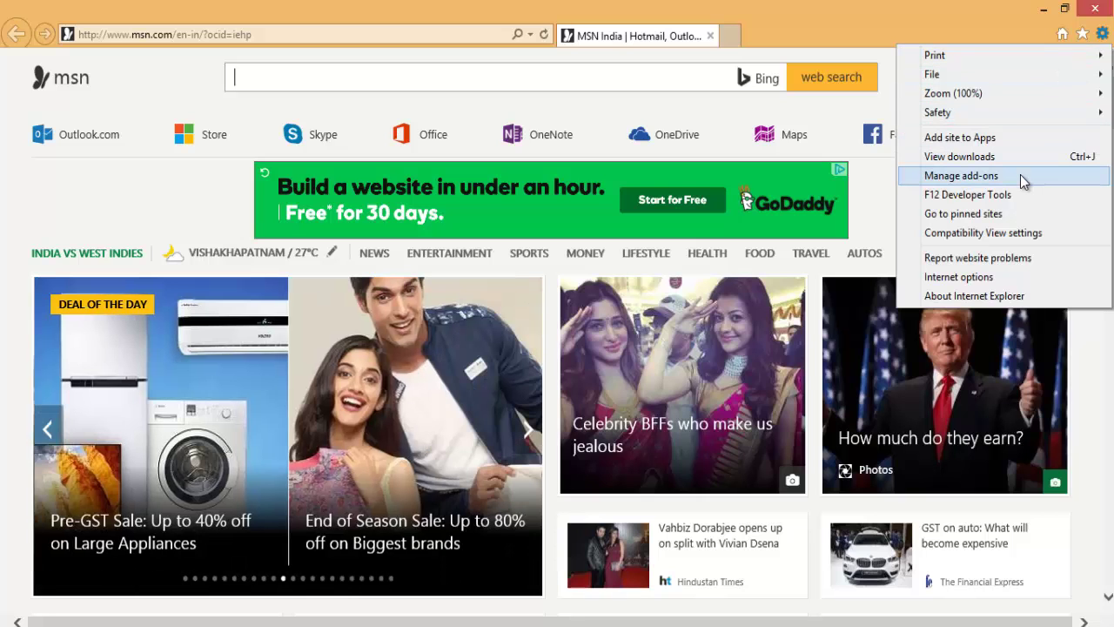
click(1020, 174)
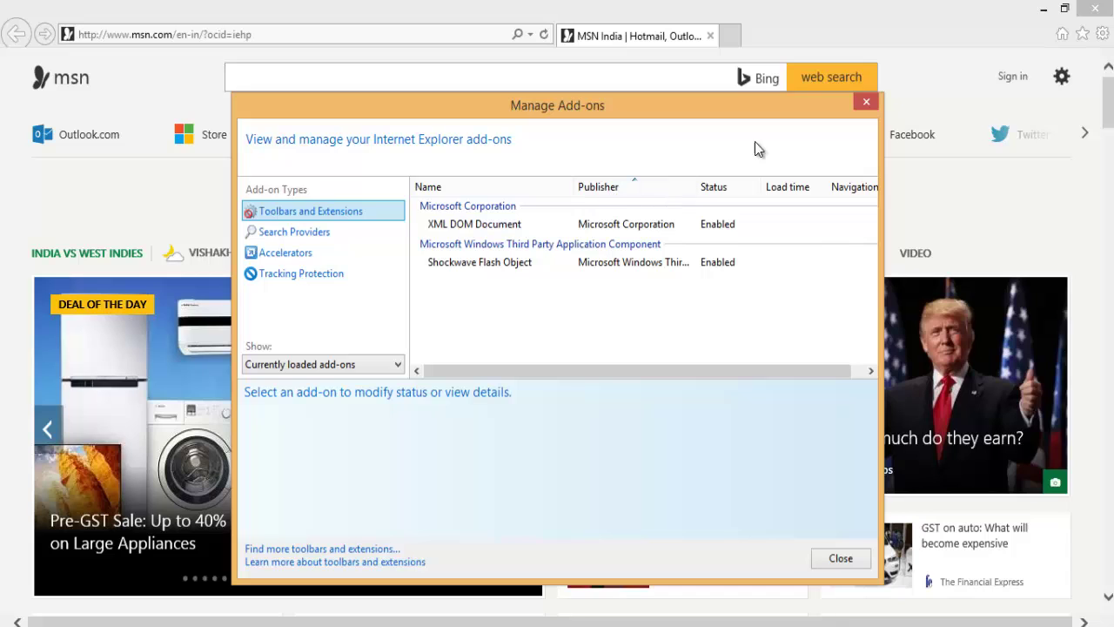
click(861, 106)
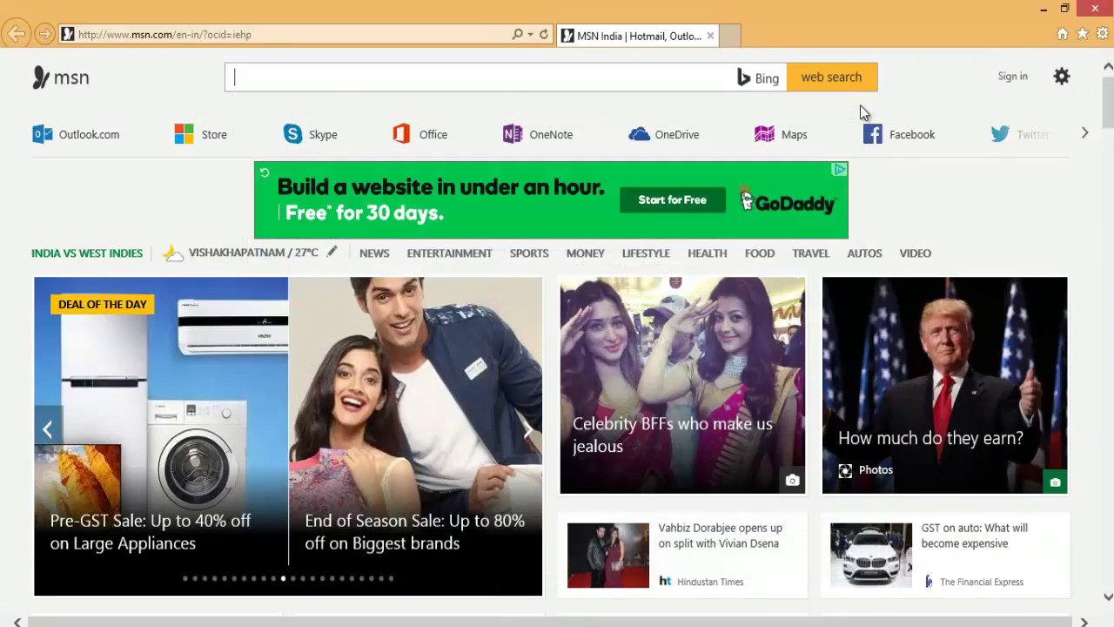
Review the Compatibility View settings for adding websites and close the dialog without making changes.
click(1102, 34)
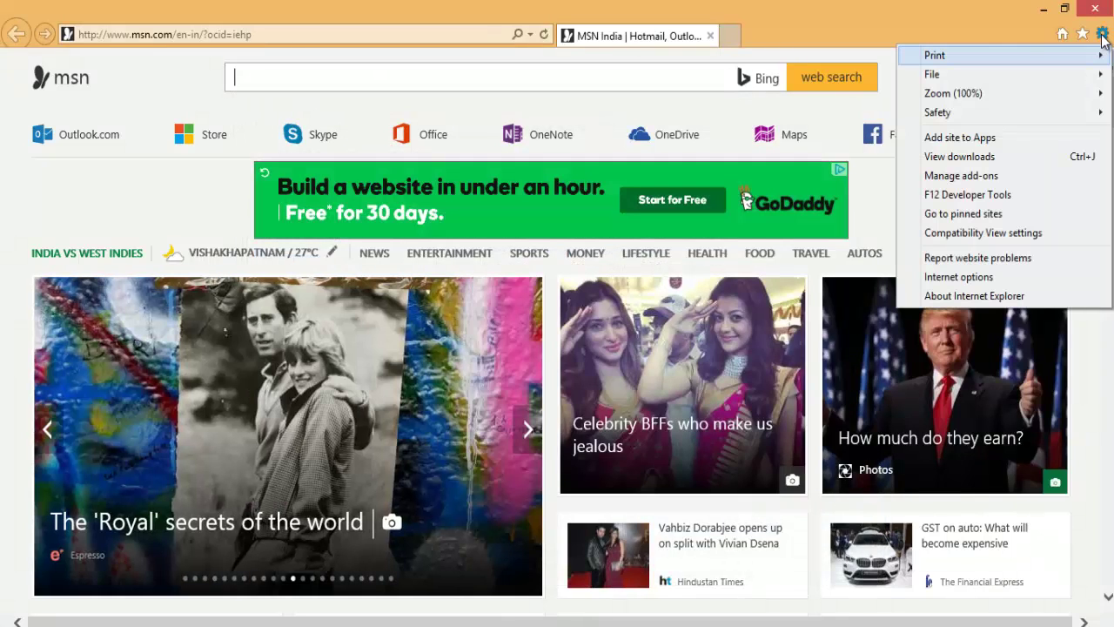
click(981, 235)
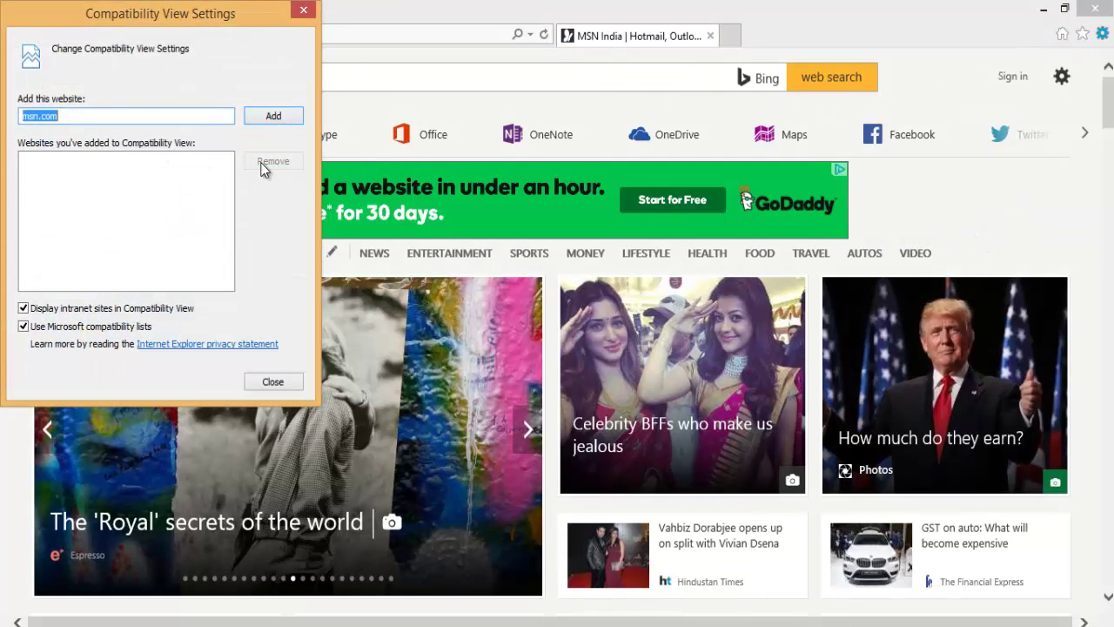
click(303, 9)
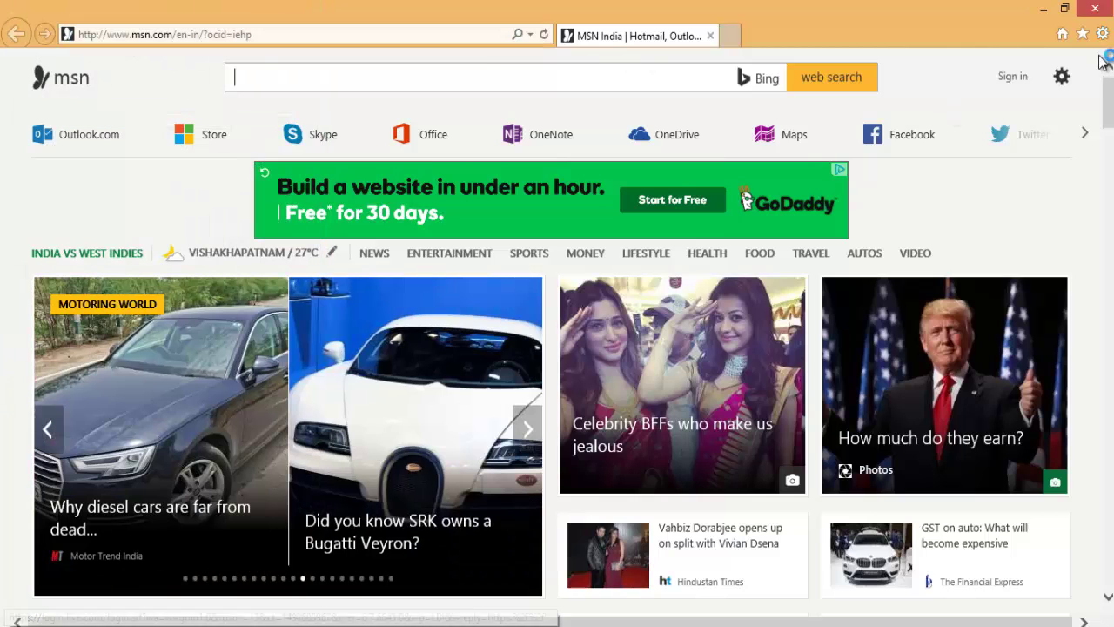
click(1102, 36)
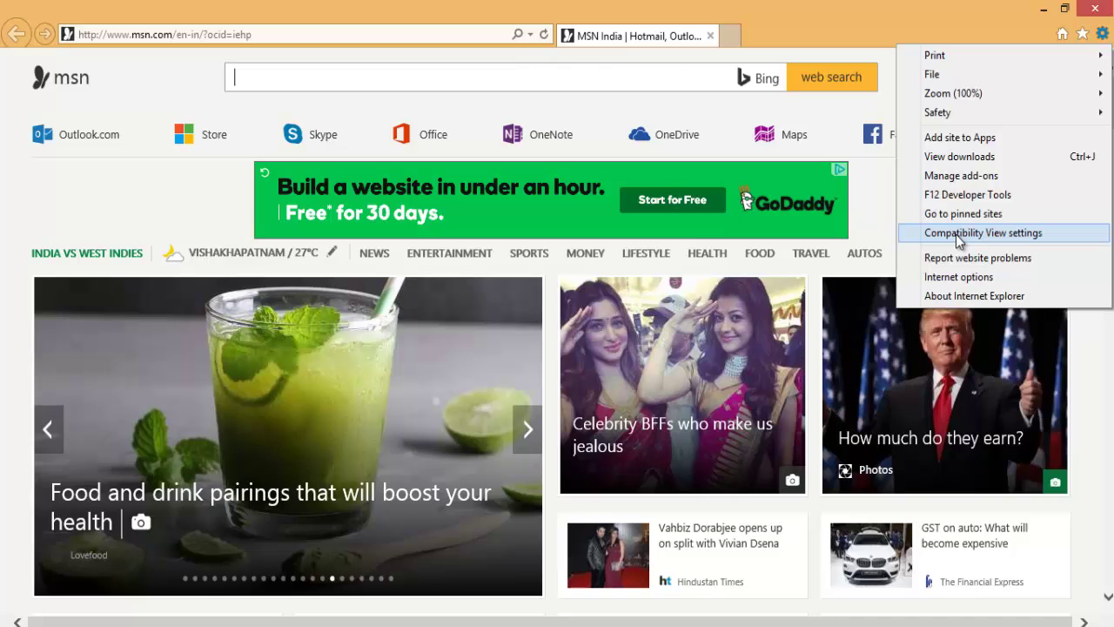
click(957, 234)
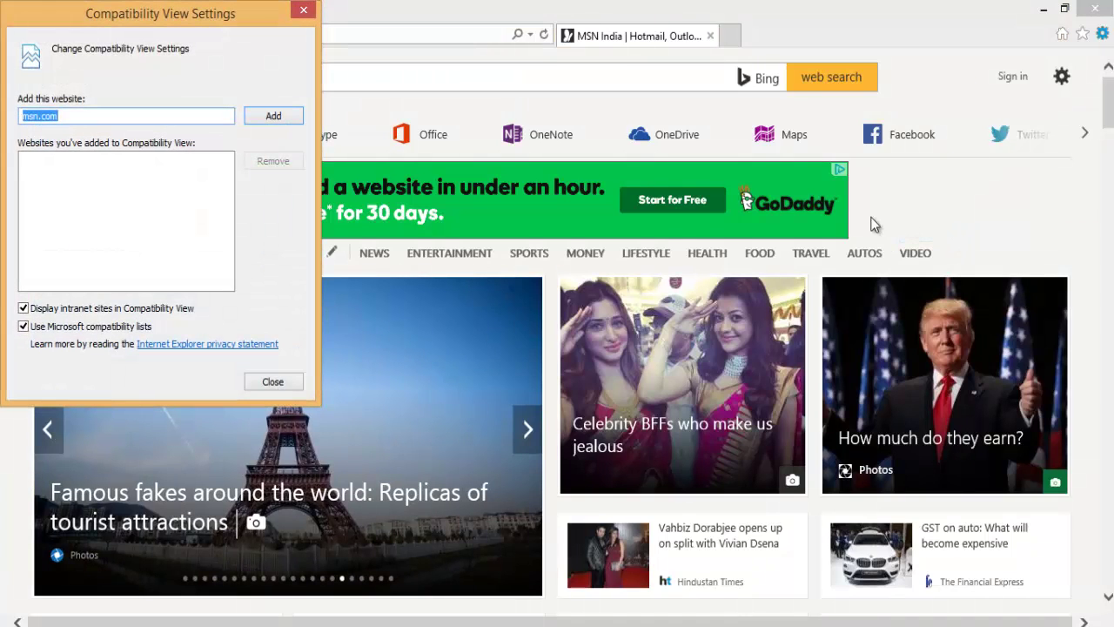
click(303, 10)
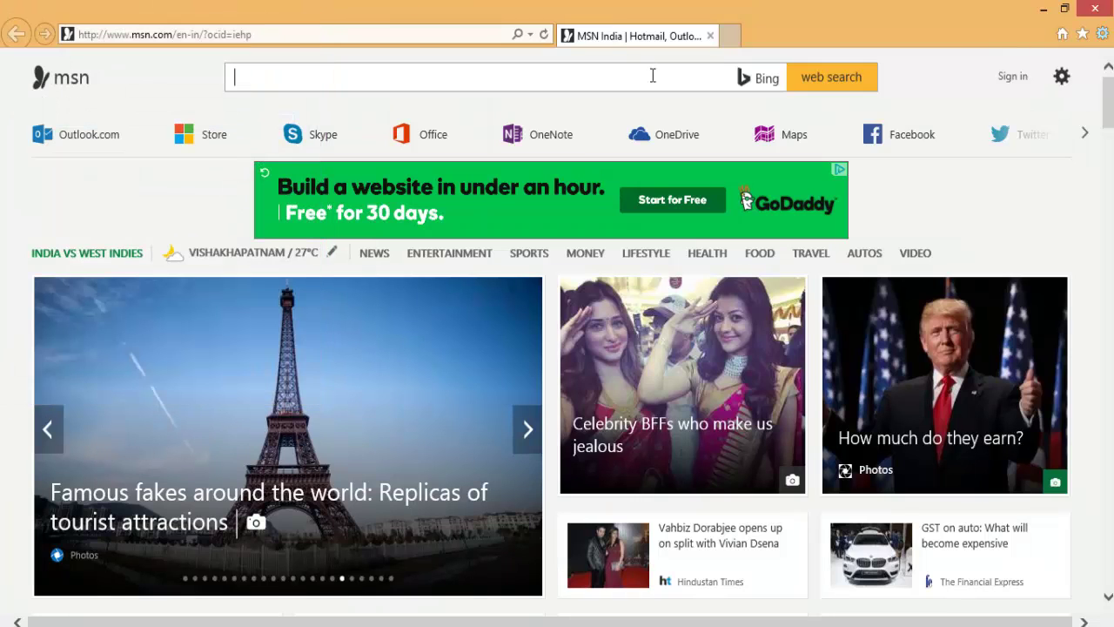
Clear both home page addresses in the General section of Internet Options.
click(1102, 33)
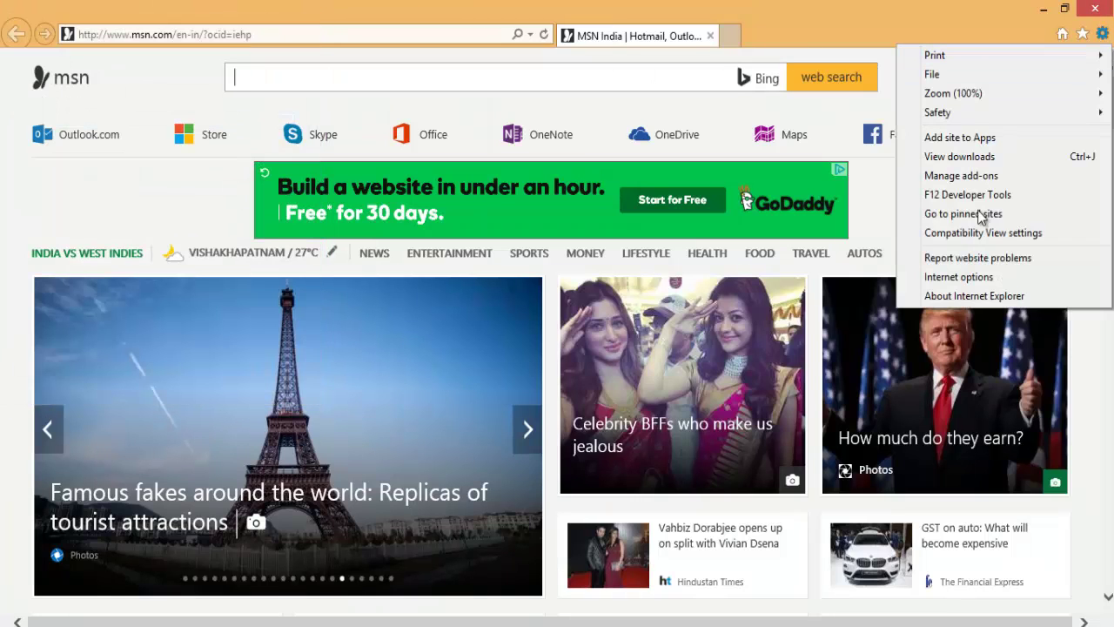
click(958, 277)
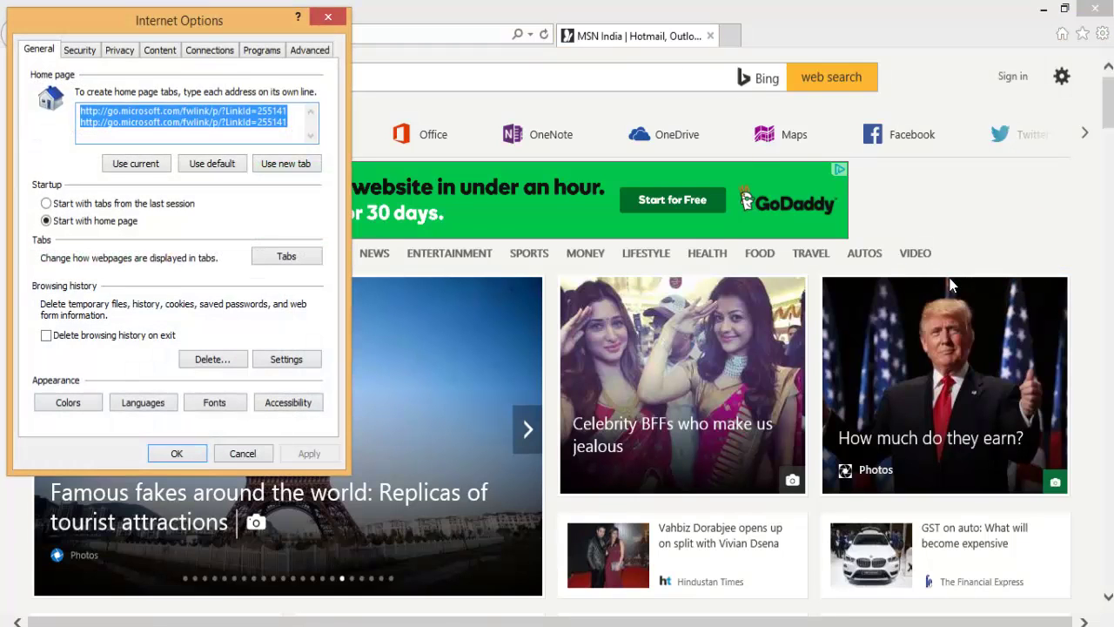
click(294, 132)
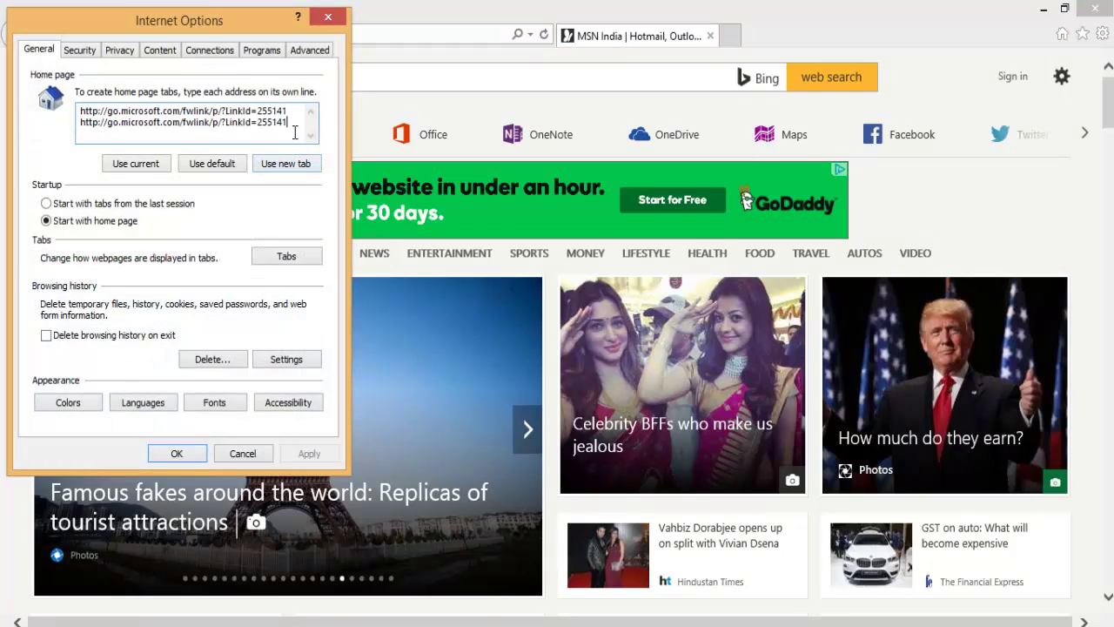
double_click(297, 129)
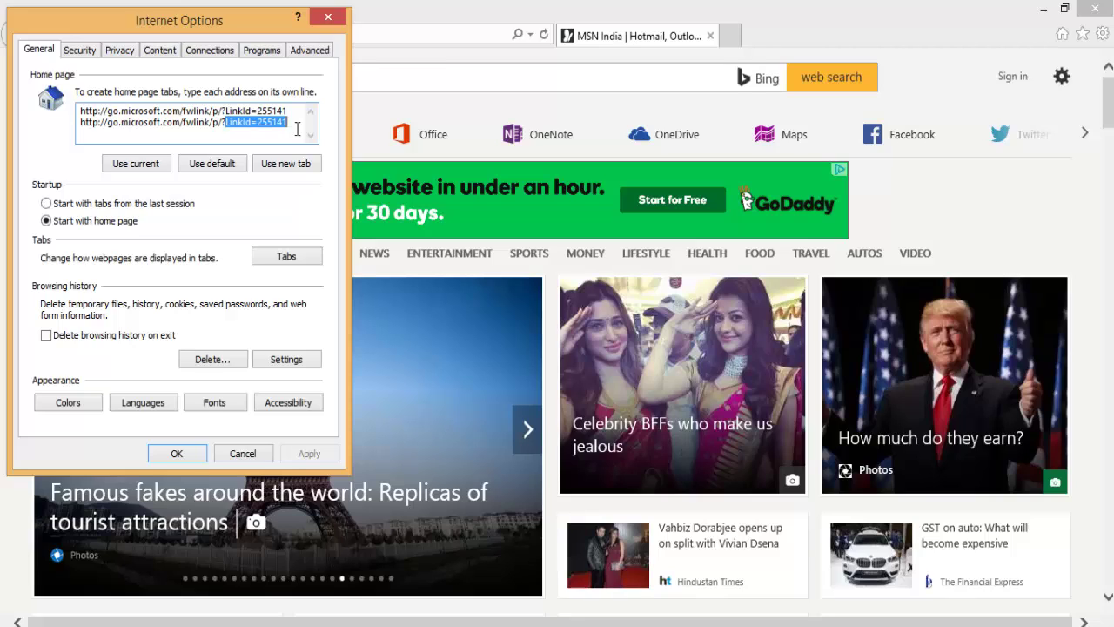
click(297, 128)
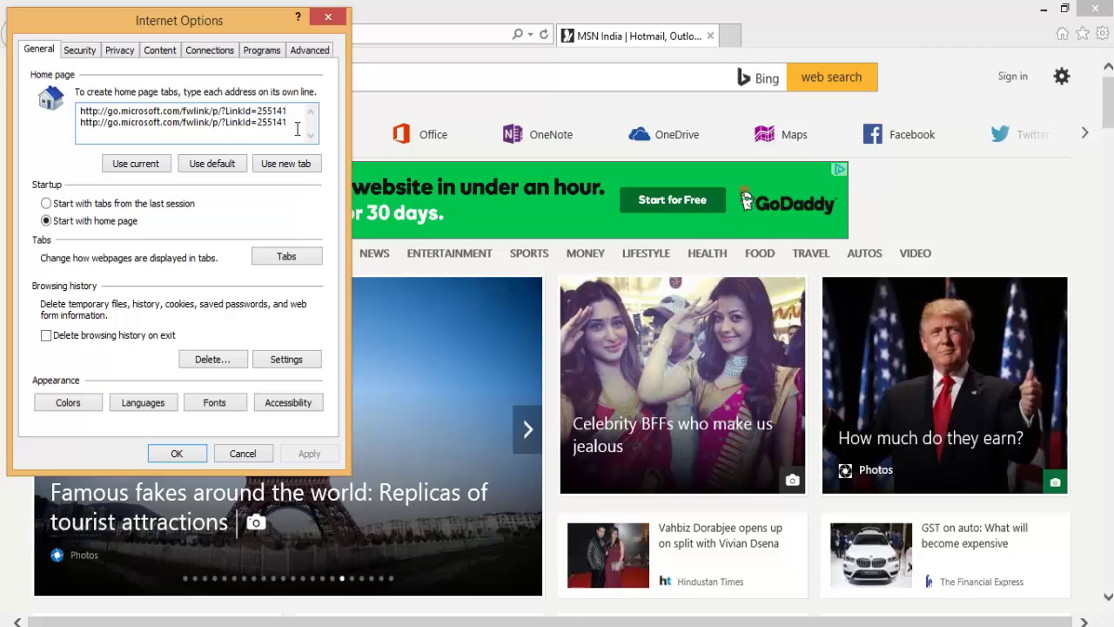
drag(297, 129, 1, 137)
key(Delete)
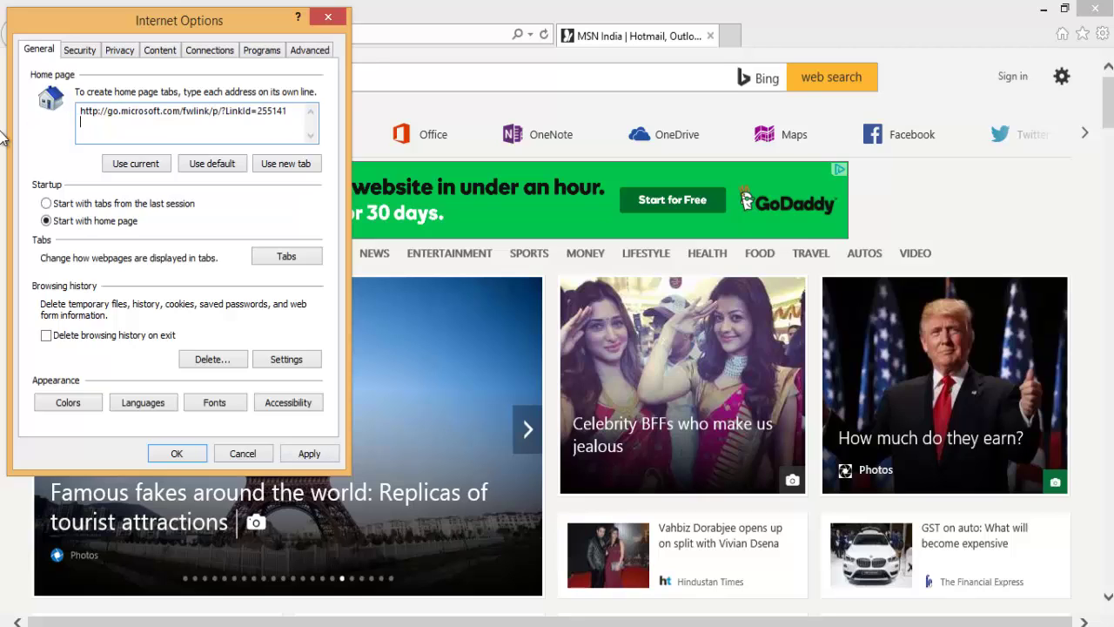
click(299, 111)
drag(186, 106, 58, 117)
drag(290, 110, 80, 111)
key(Delete)
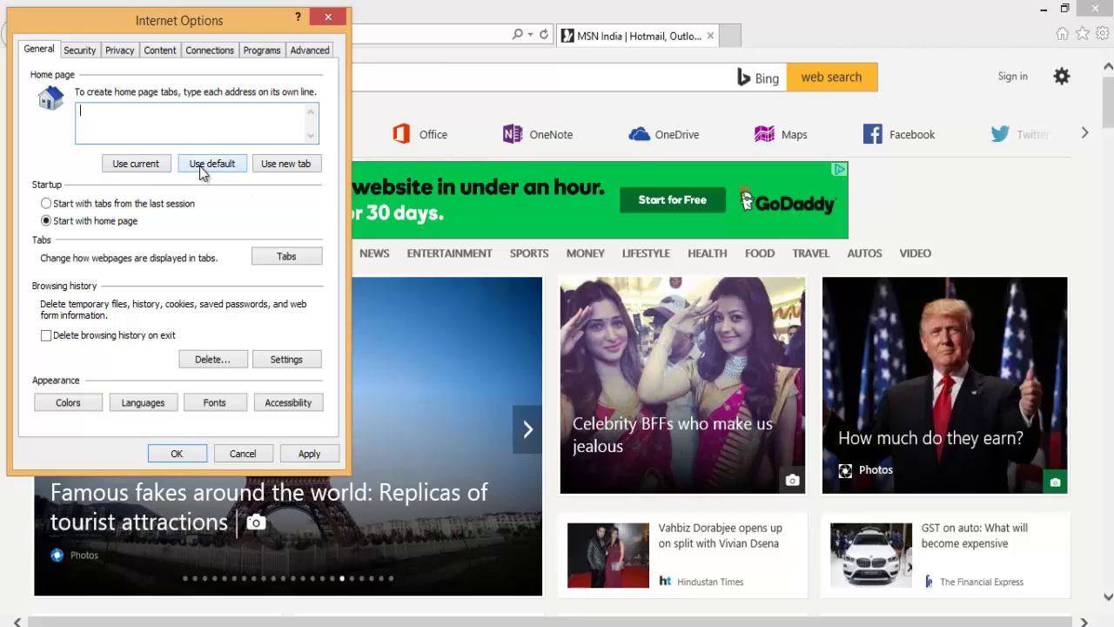
Set the home page to the new tab page (about:Tabs) and apply the options with Delete browsing history on exit left off.
click(299, 172)
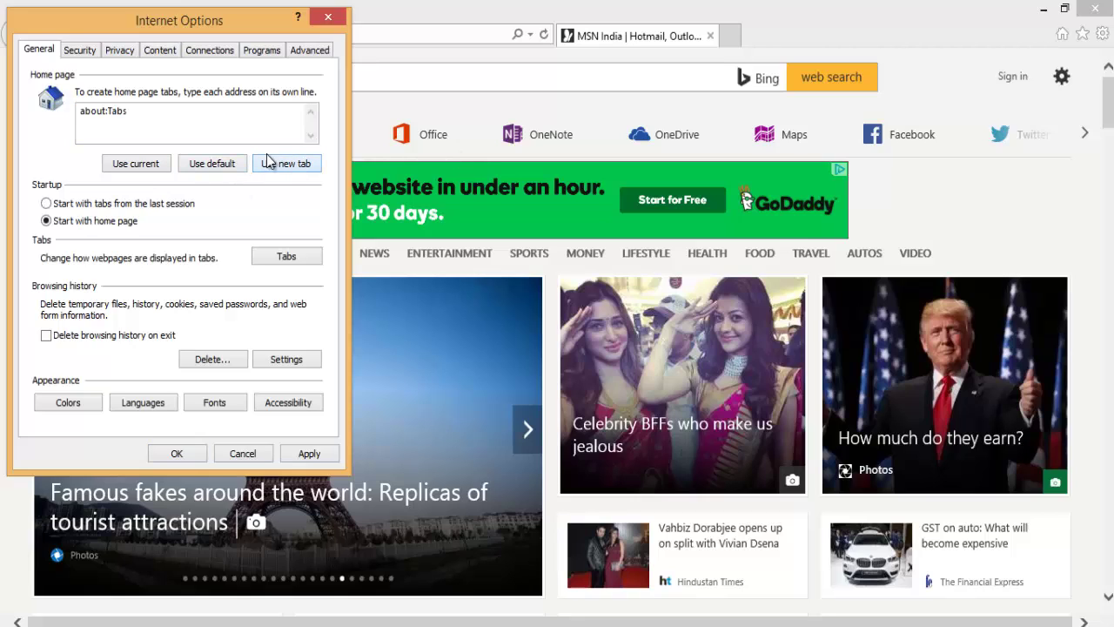
click(141, 119)
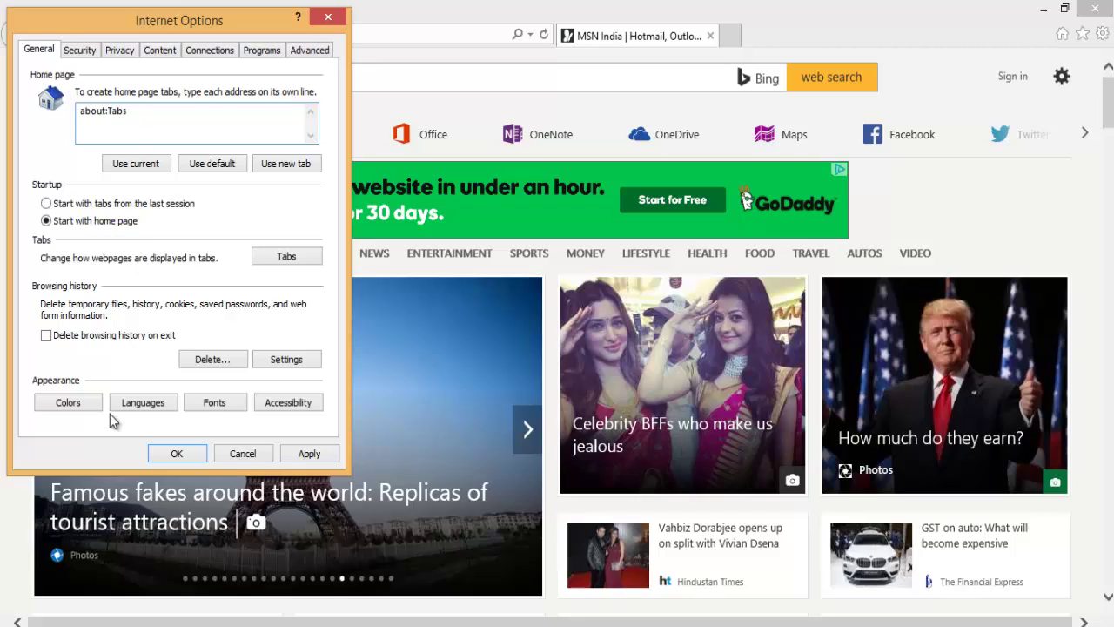
click(47, 336)
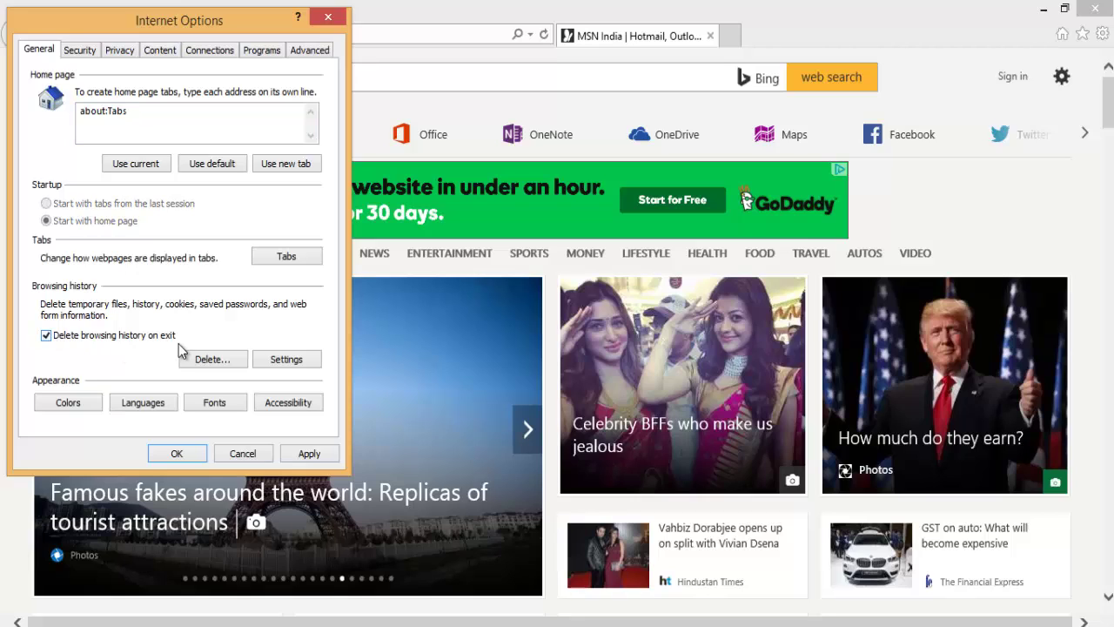
click(45, 338)
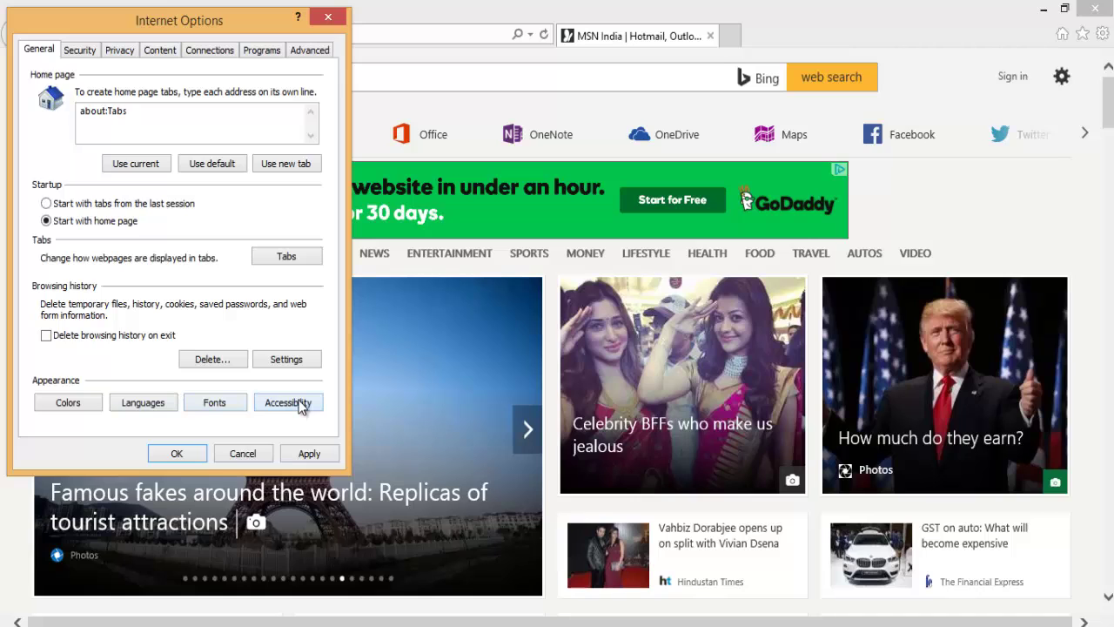
click(305, 454)
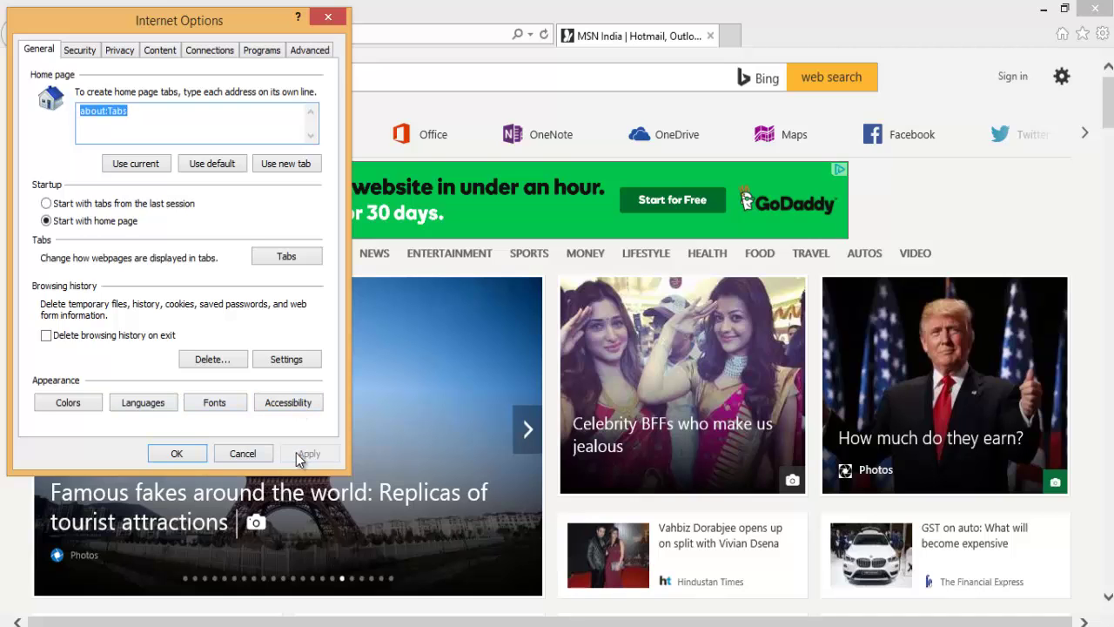
click(179, 454)
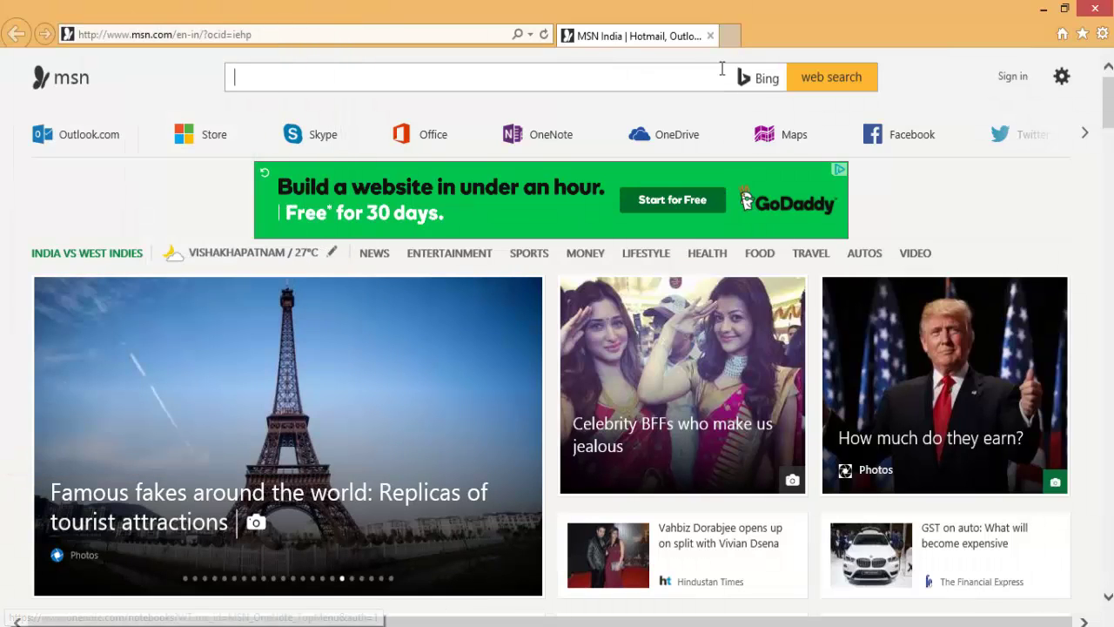
Replace the MSN India tab with a new tab and remove the MSN India page from its Frequent sites.
click(731, 38)
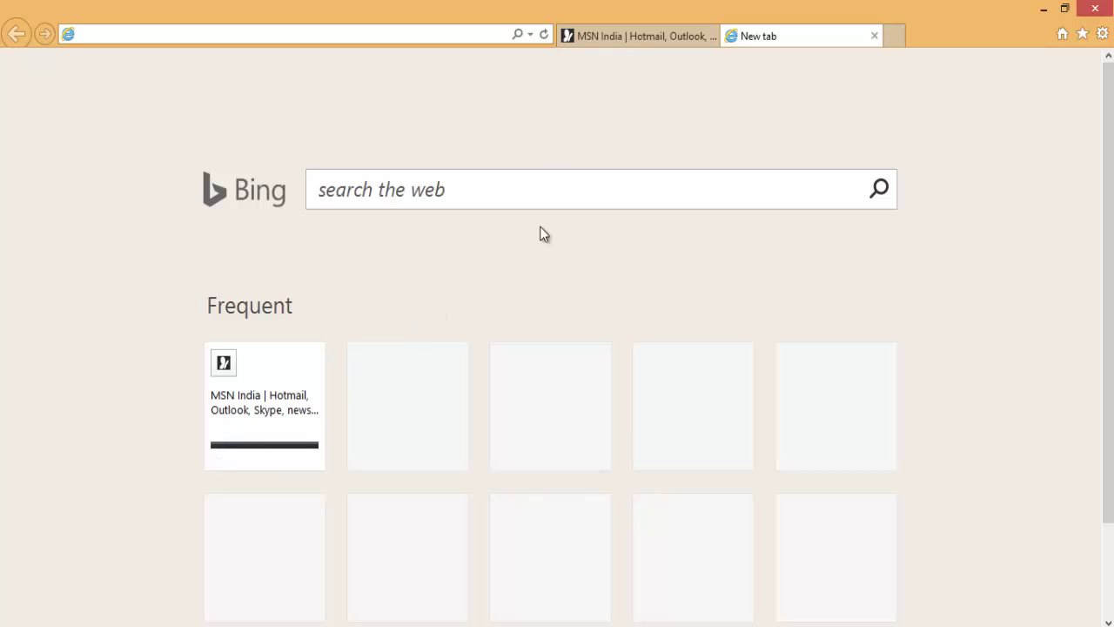
click(712, 34)
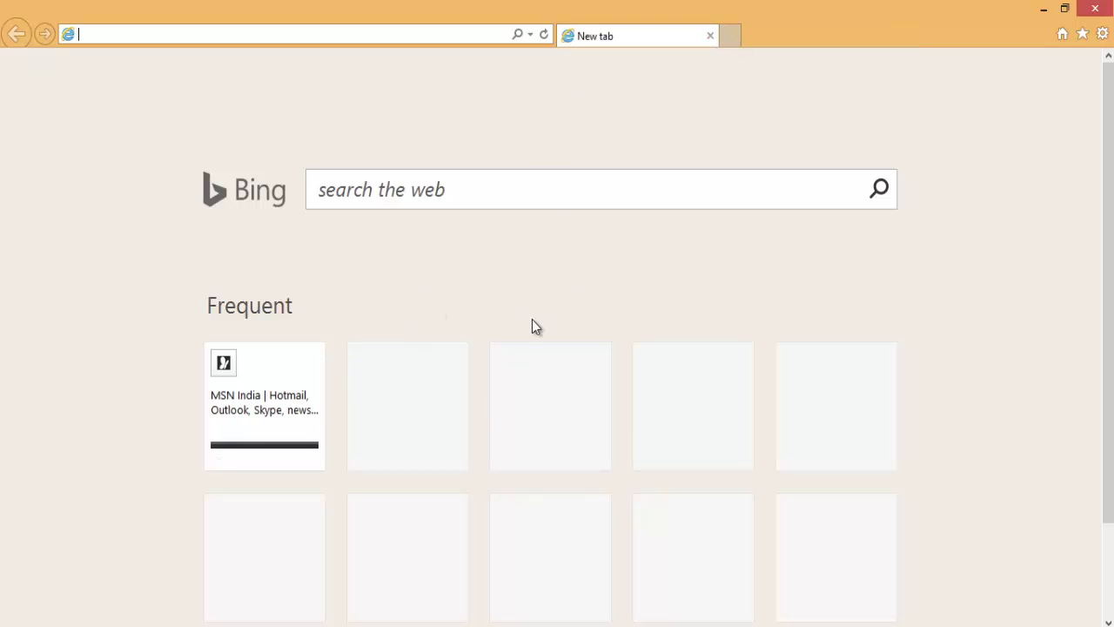
click(330, 462)
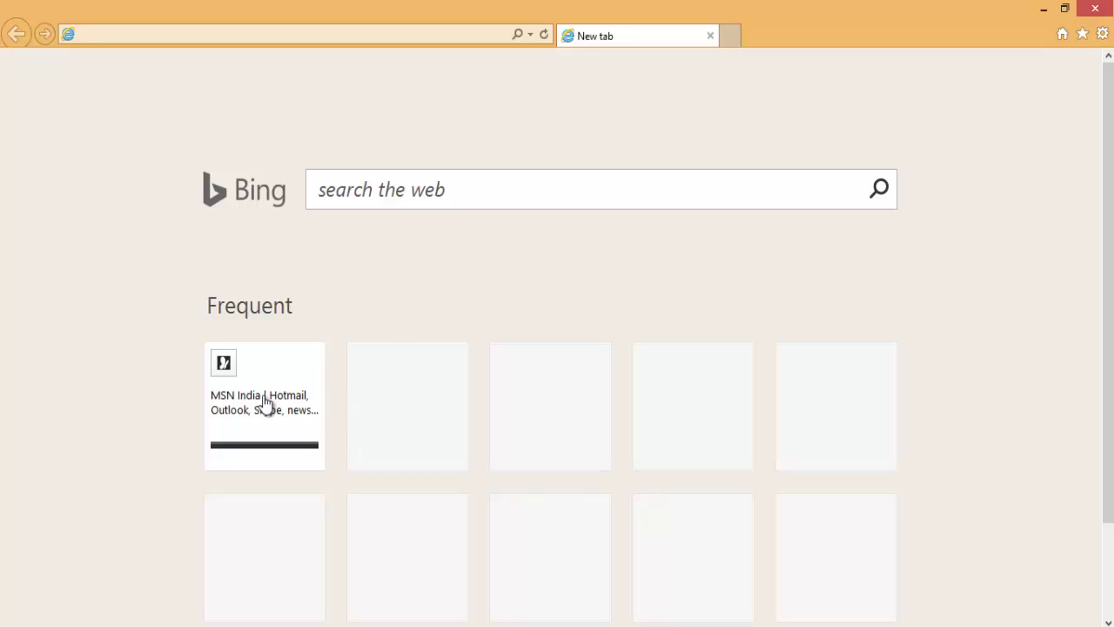
click(312, 364)
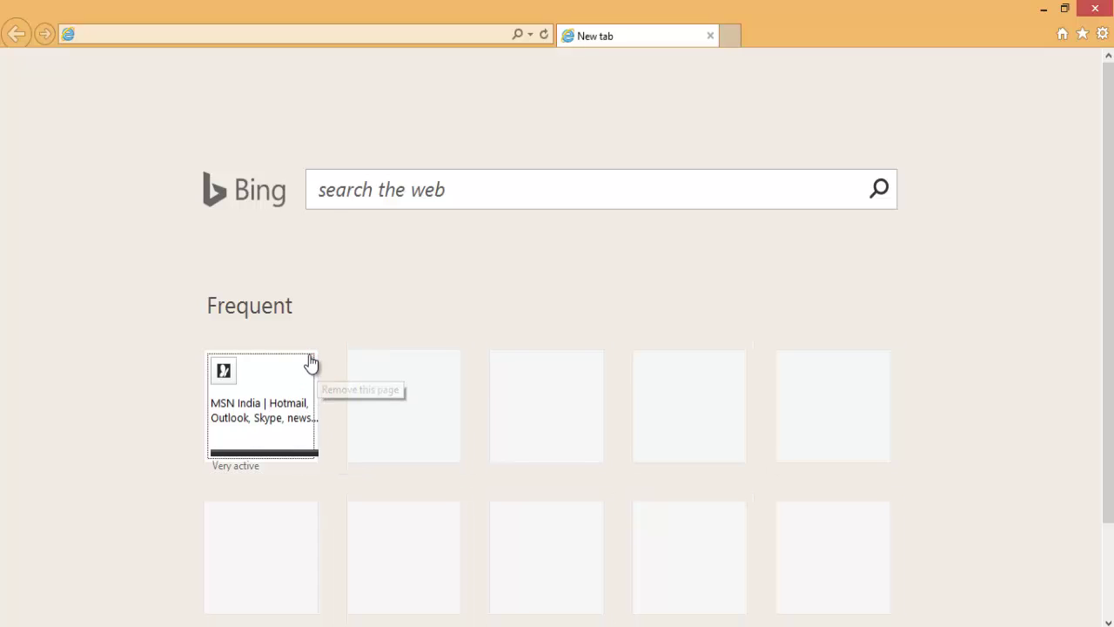
click(312, 359)
scroll(311, 357, down, 1)
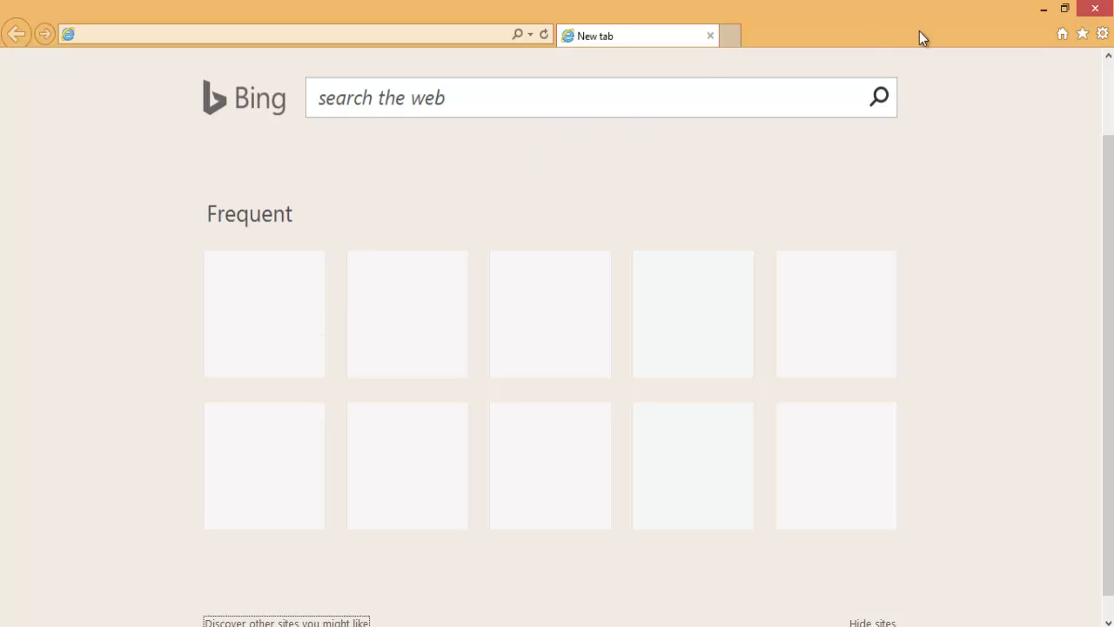
Examine the version details in About Internet Explorer and close the dialog.
click(1102, 33)
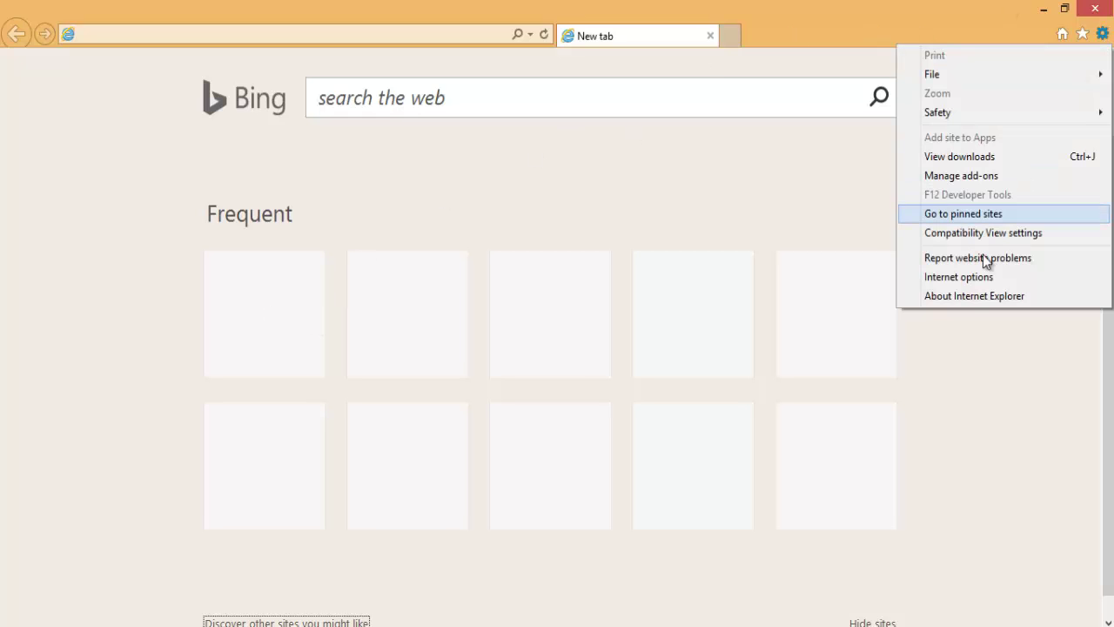
click(962, 298)
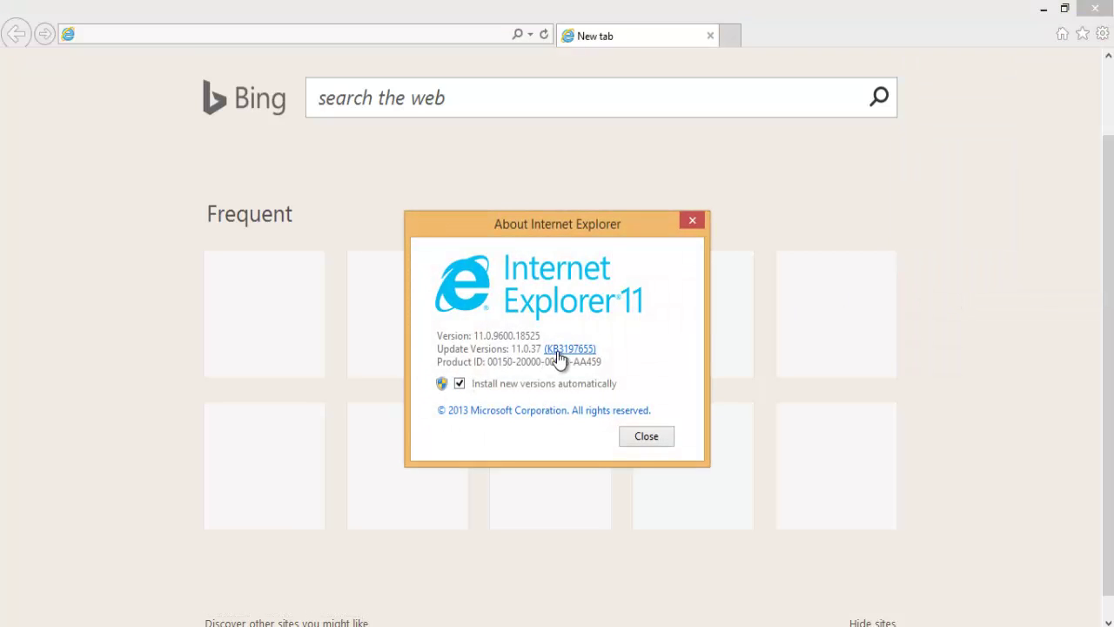
click(691, 222)
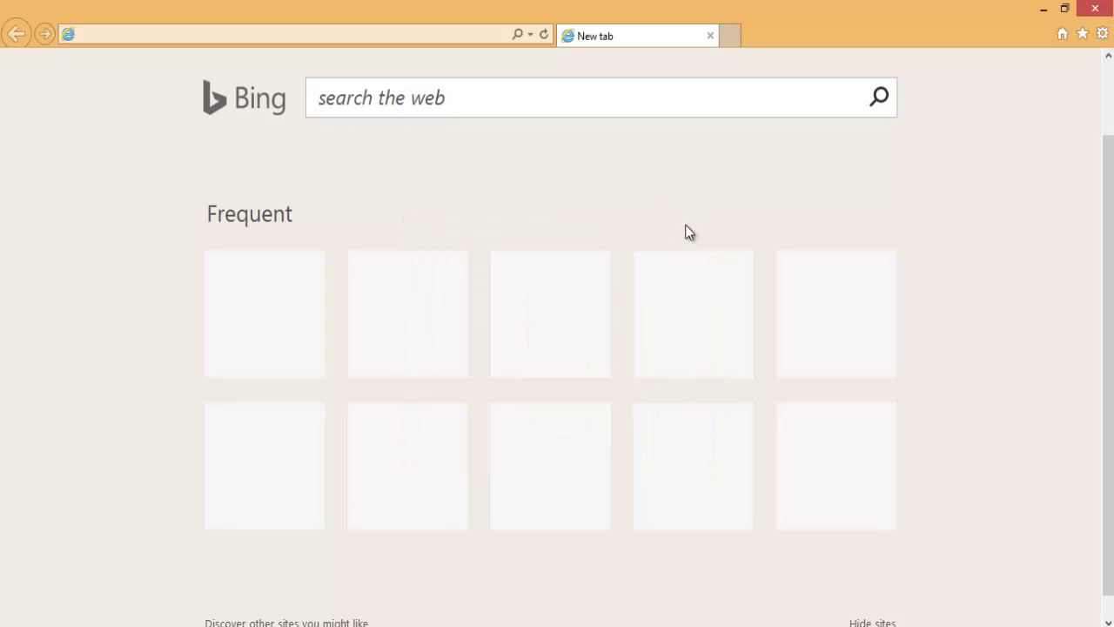
click(1102, 33)
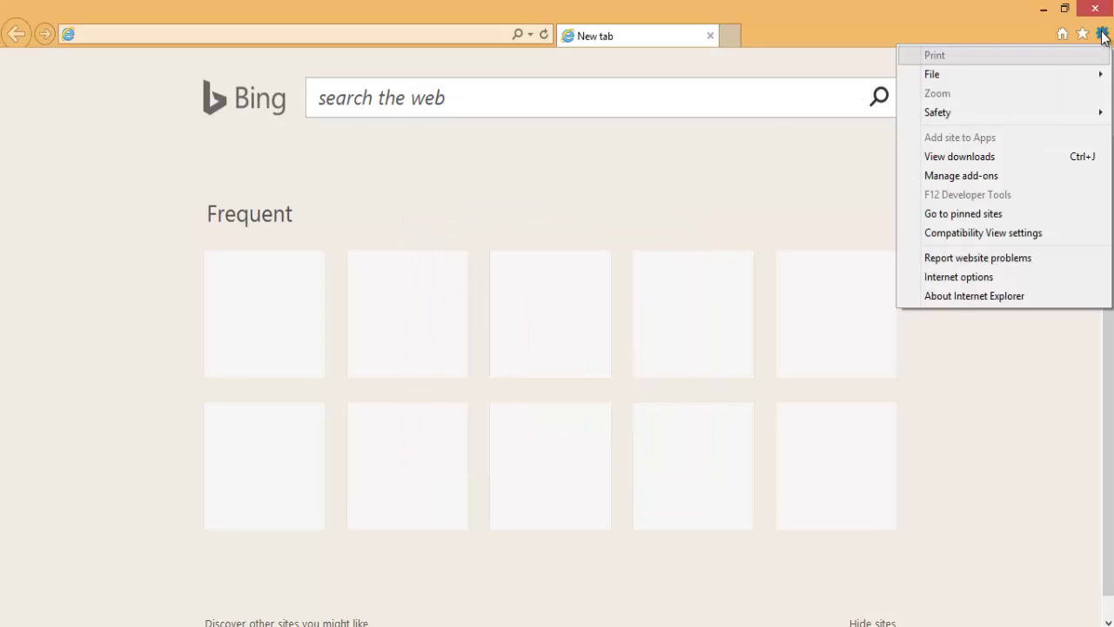
click(814, 219)
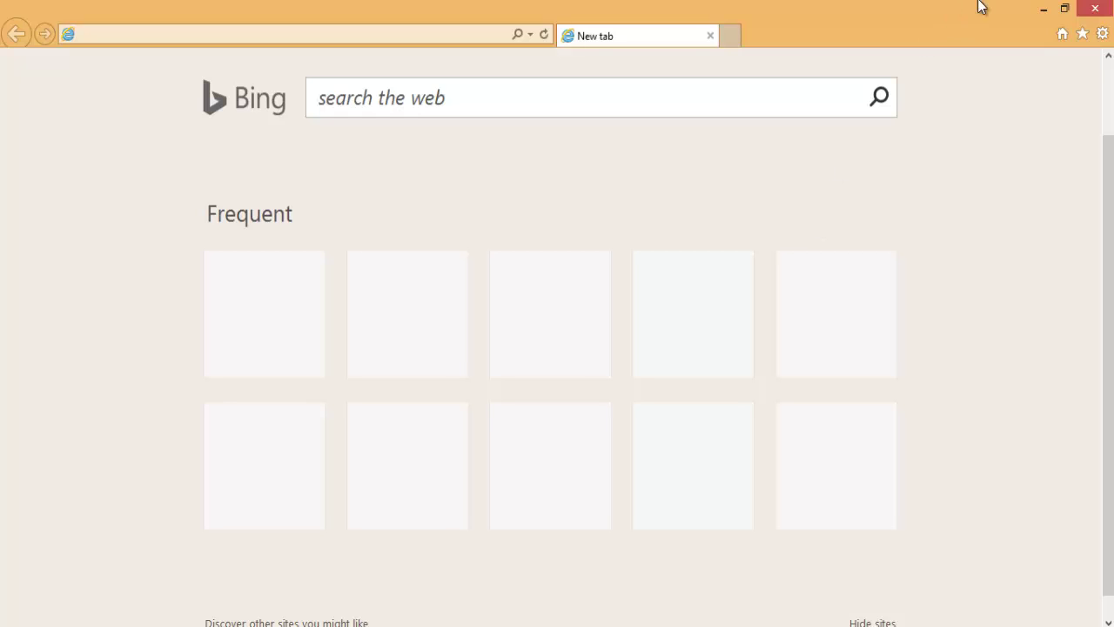
click(1101, 34)
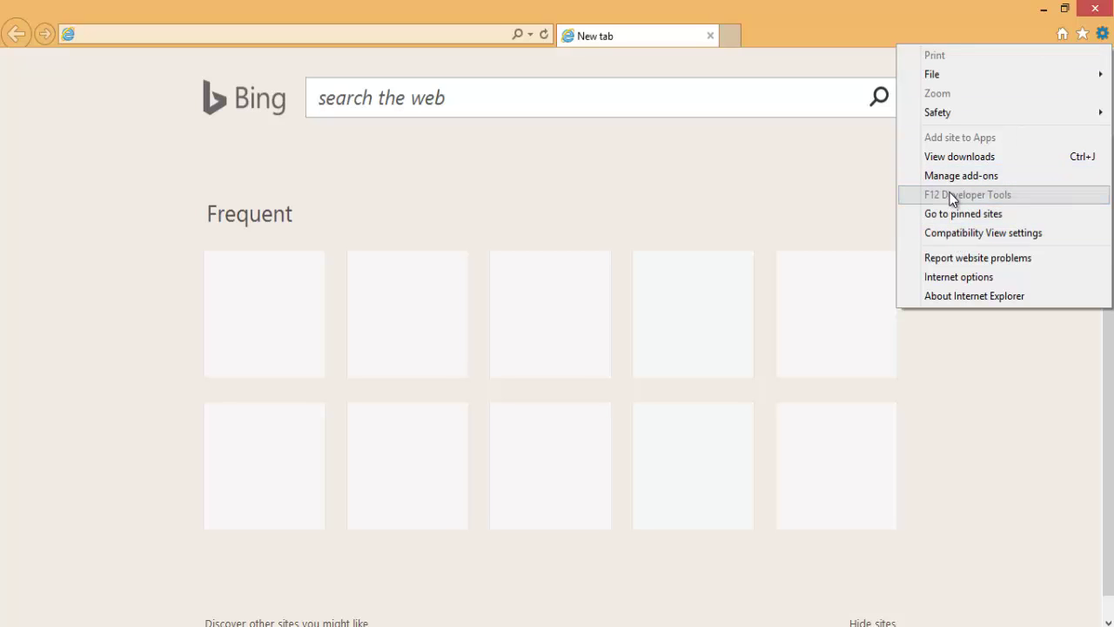
click(878, 190)
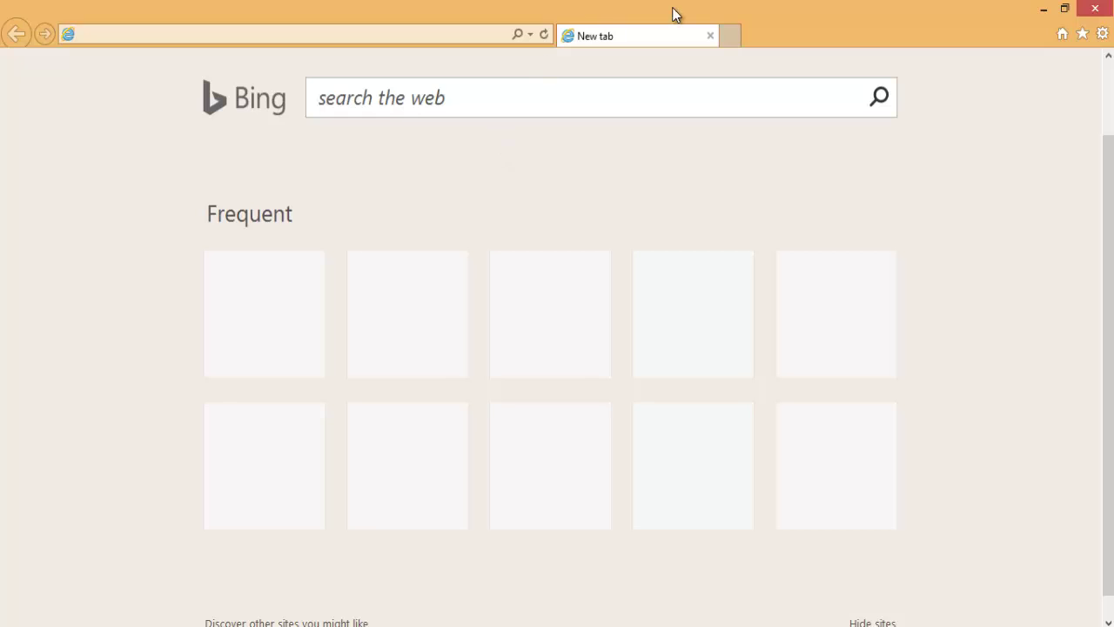
Load google.com in the current tab and open the F12 Developer Tools on that page.
click(456, 38)
text(google.com/)
key(End)
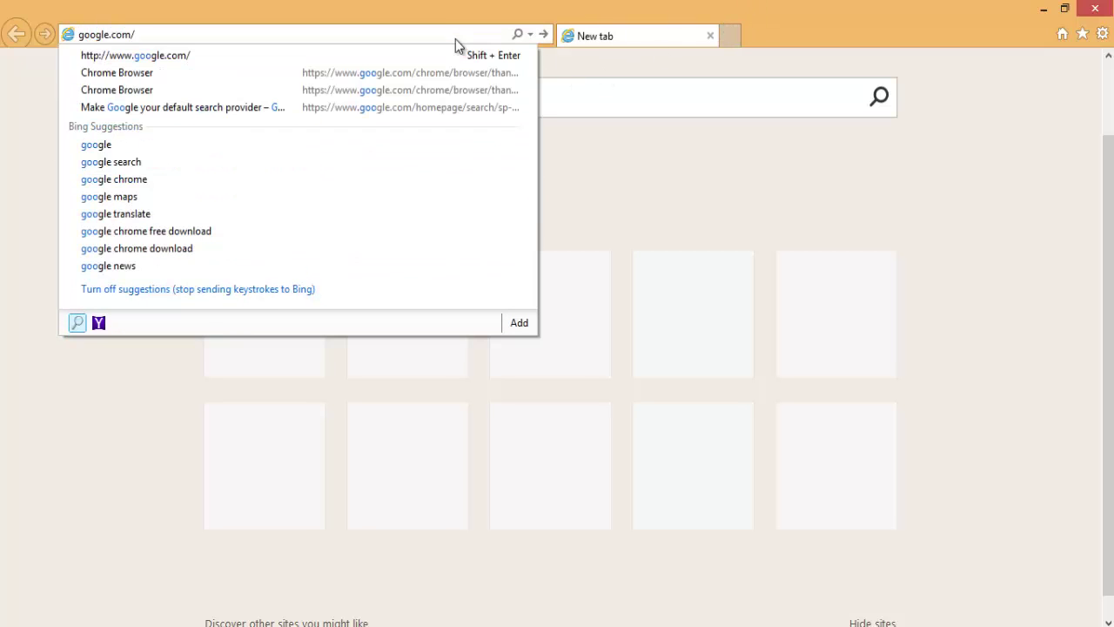
key(Return)
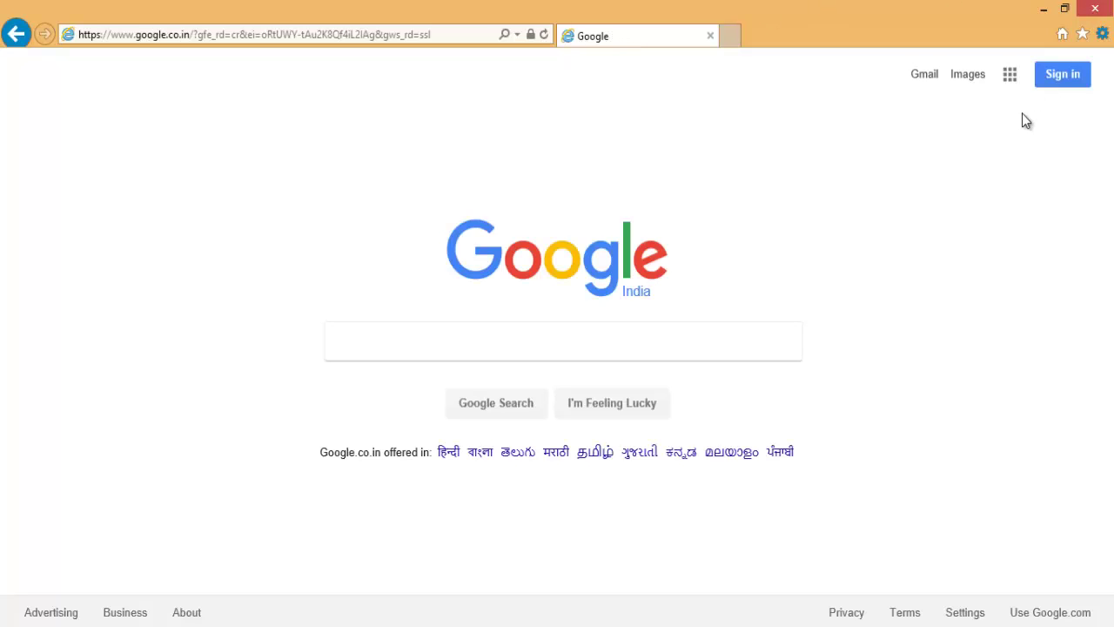
click(1102, 35)
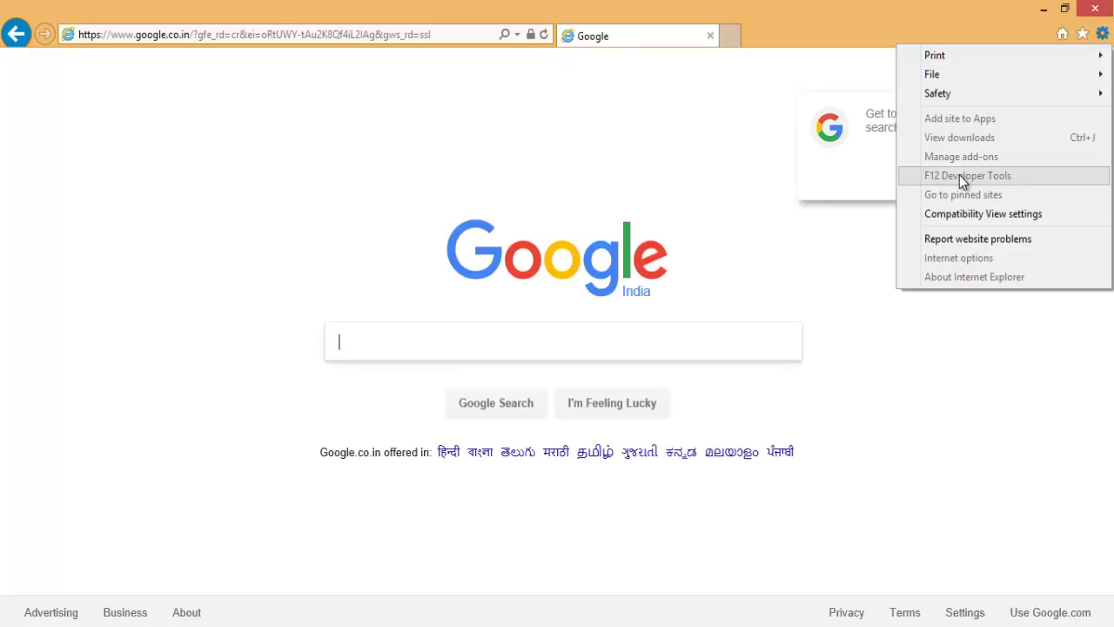
click(856, 272)
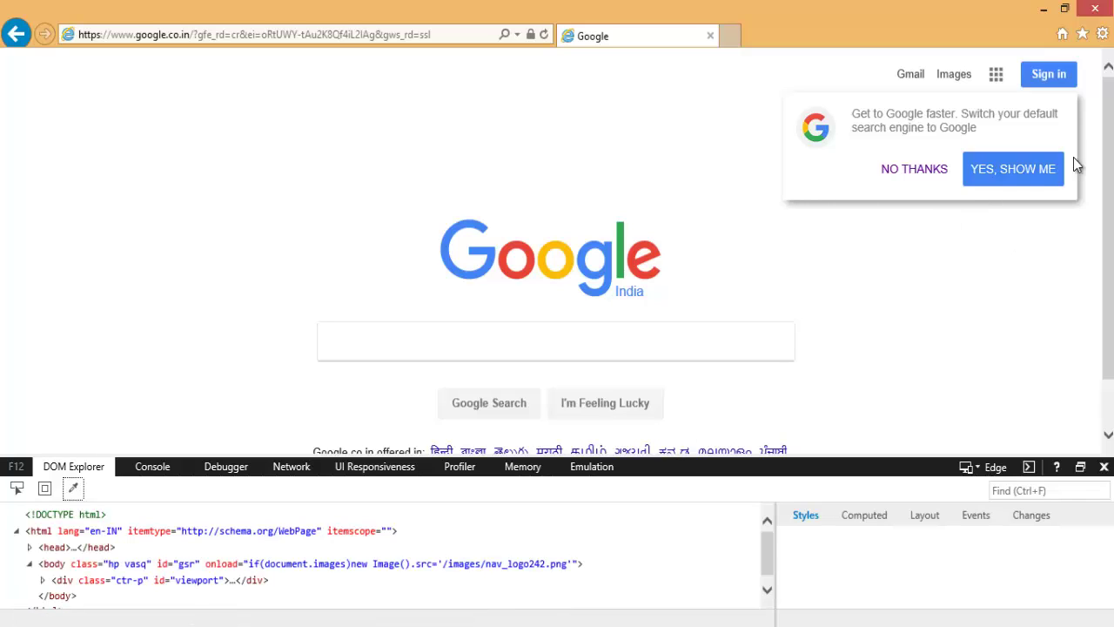
Try to decline Google's default search engine prompt and look through the page's HTML in the DOM Explorer.
click(917, 174)
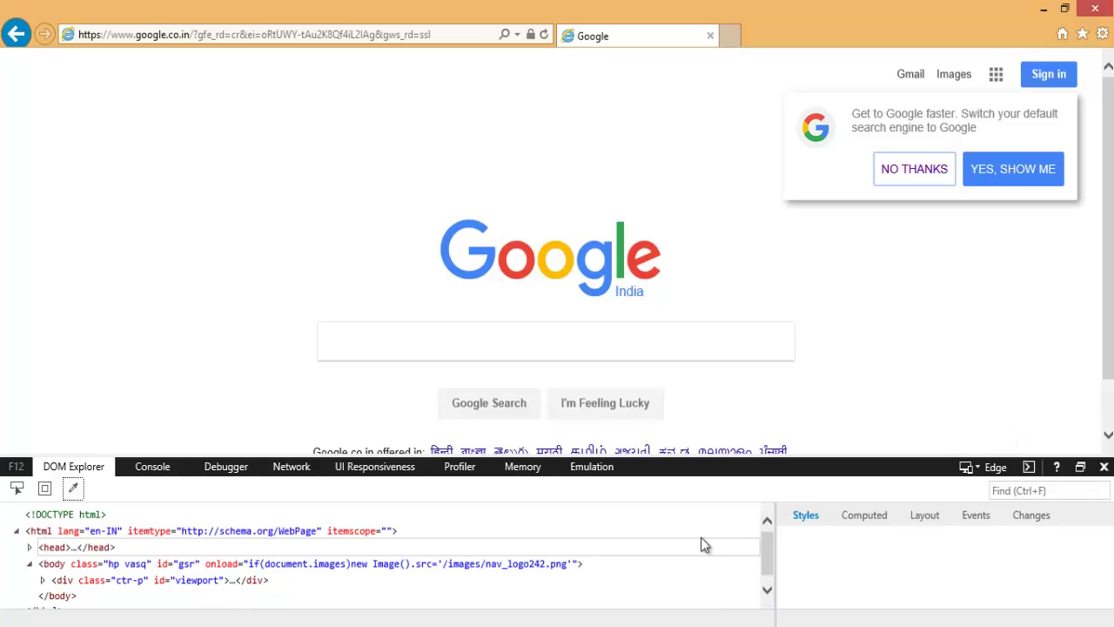
scroll(769, 555, down, 1)
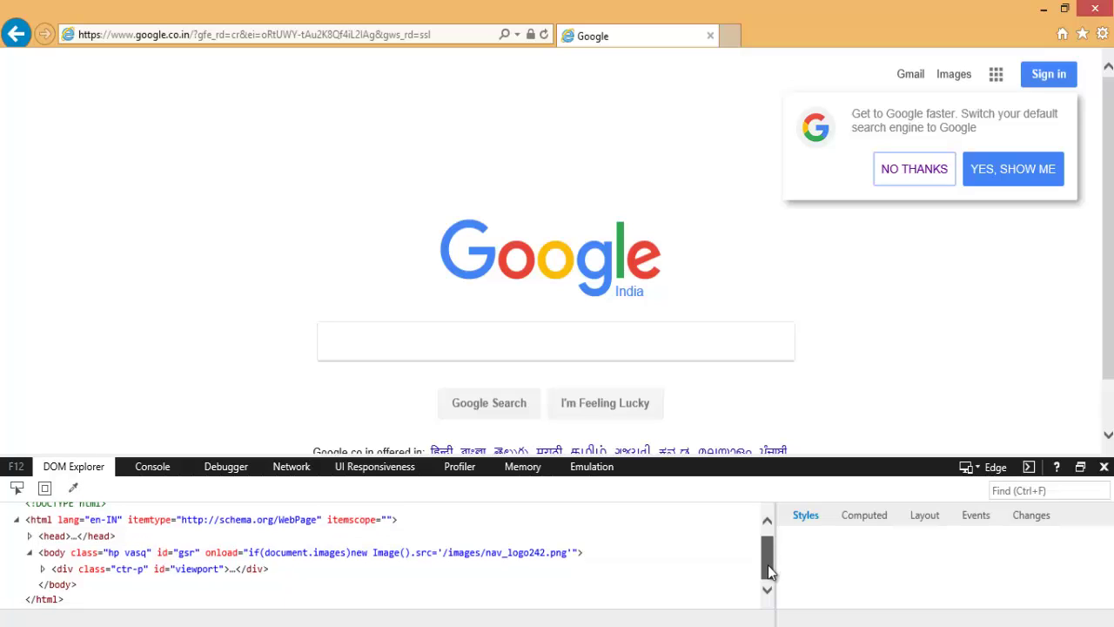
scroll(769, 570, up, 1)
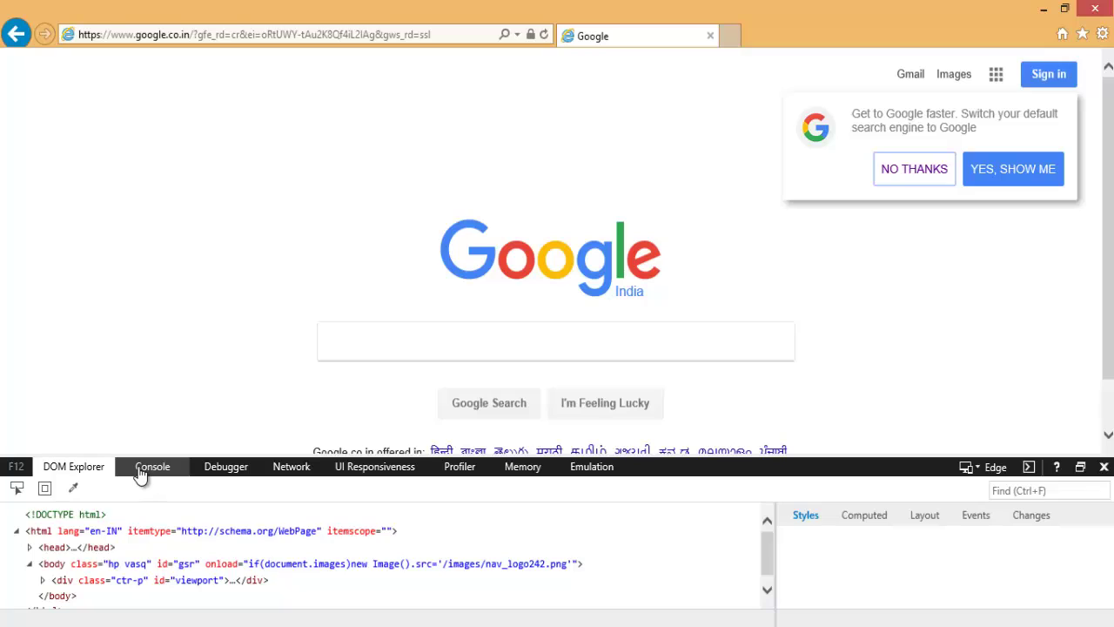
Run the line <doctype=html in the developer tools Console.
click(141, 471)
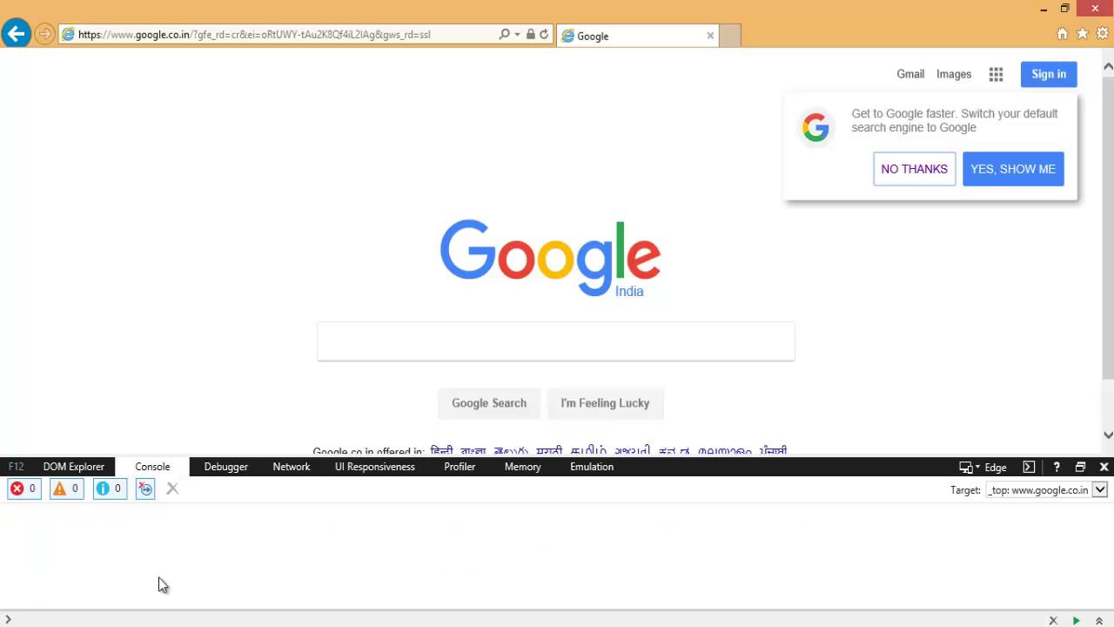
text(<doc)
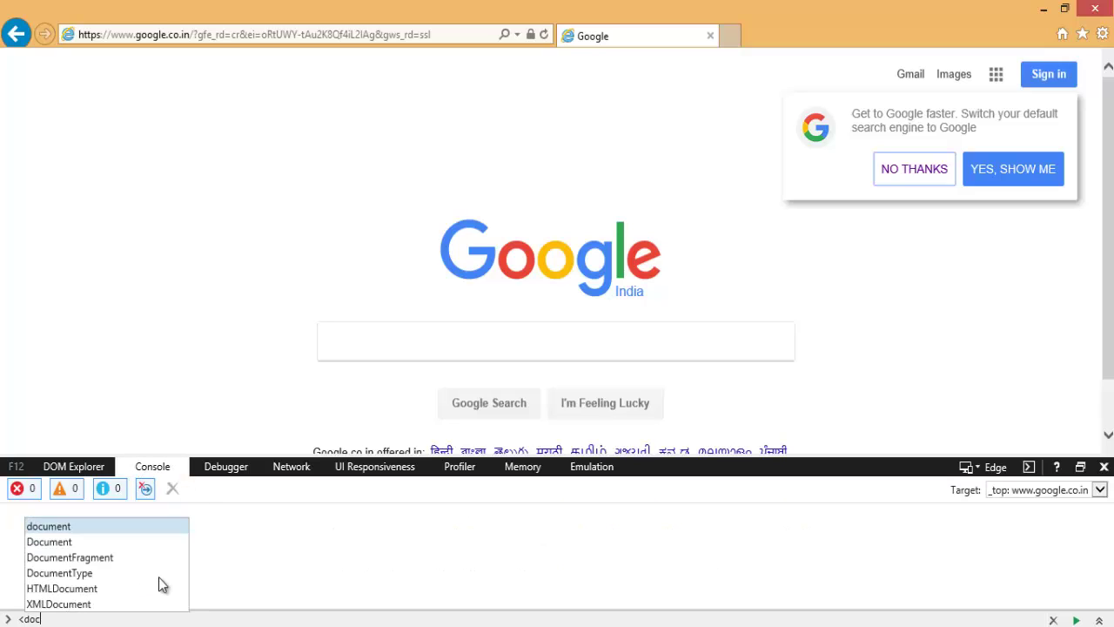
text(ty)
key(BackSpace)
key(BackSpace)
key(BackSpace)
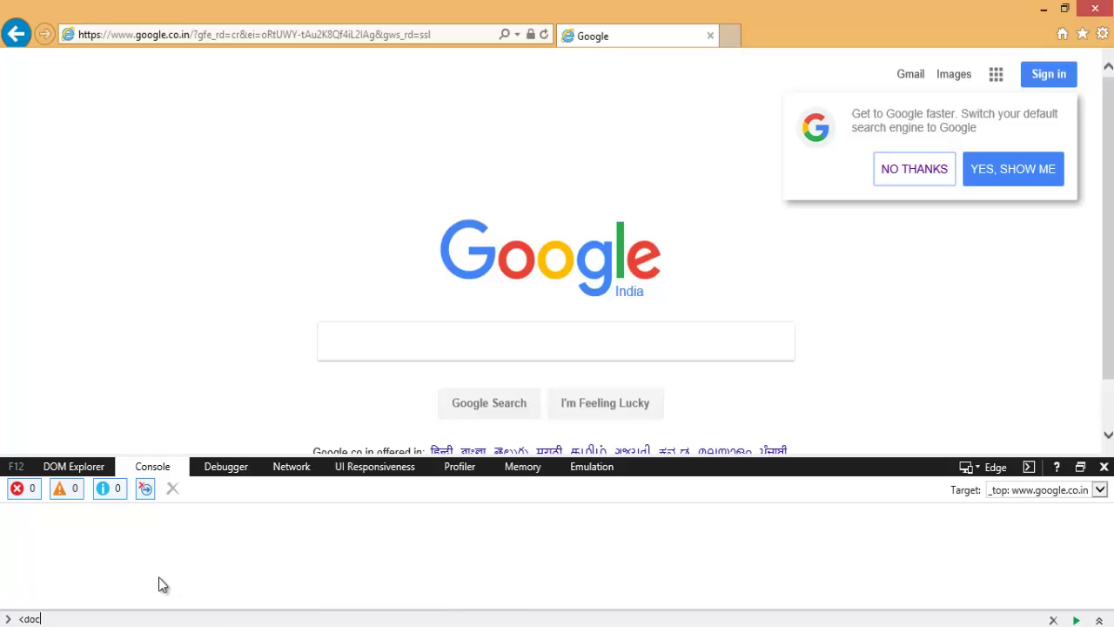
text(ct)
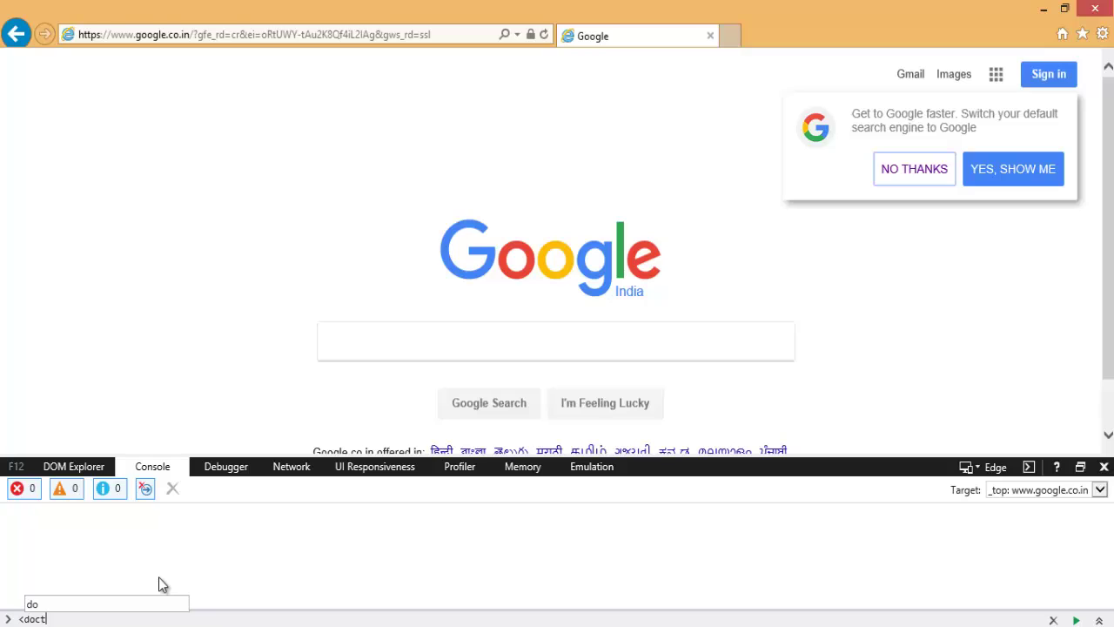
text(yoeype= html)
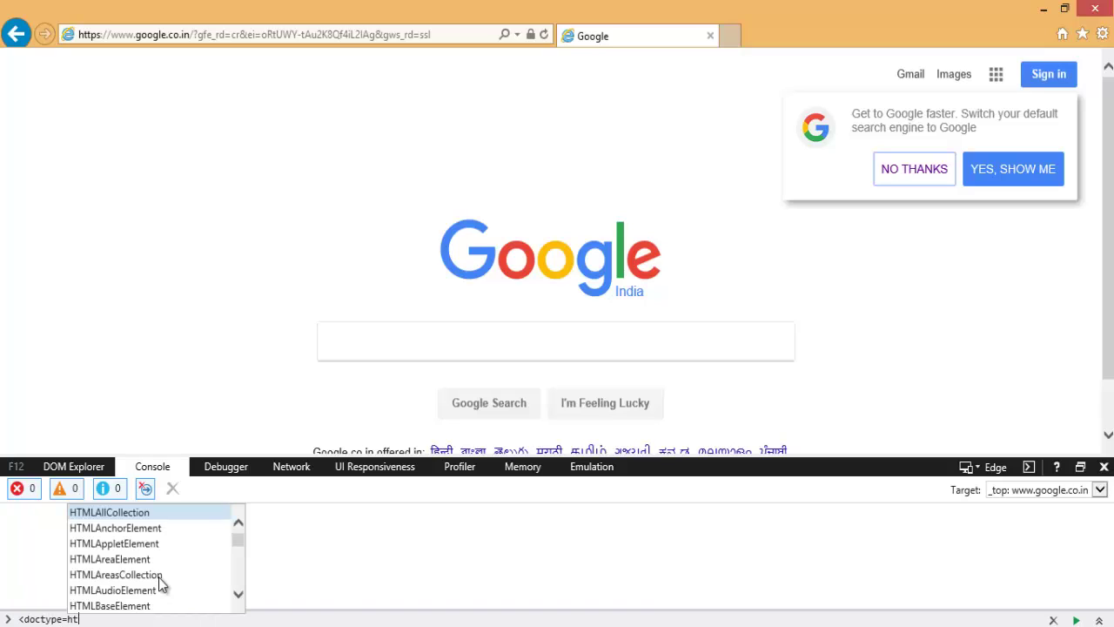
key(Return)
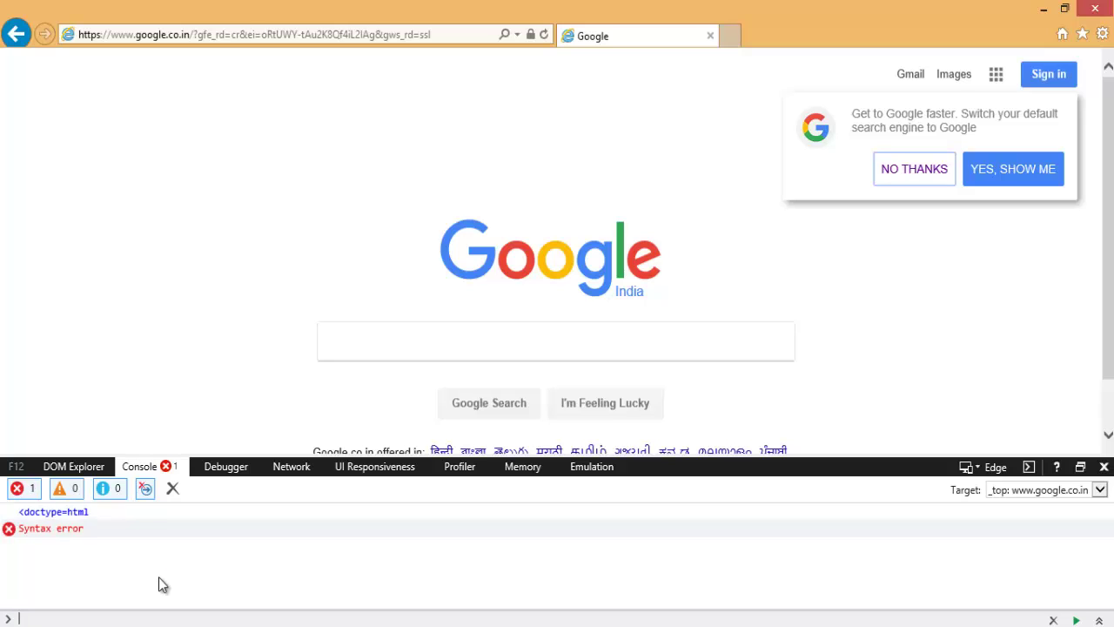
View the Debugger and Network tools and start a profiling session in UI Responsiveness.
click(224, 467)
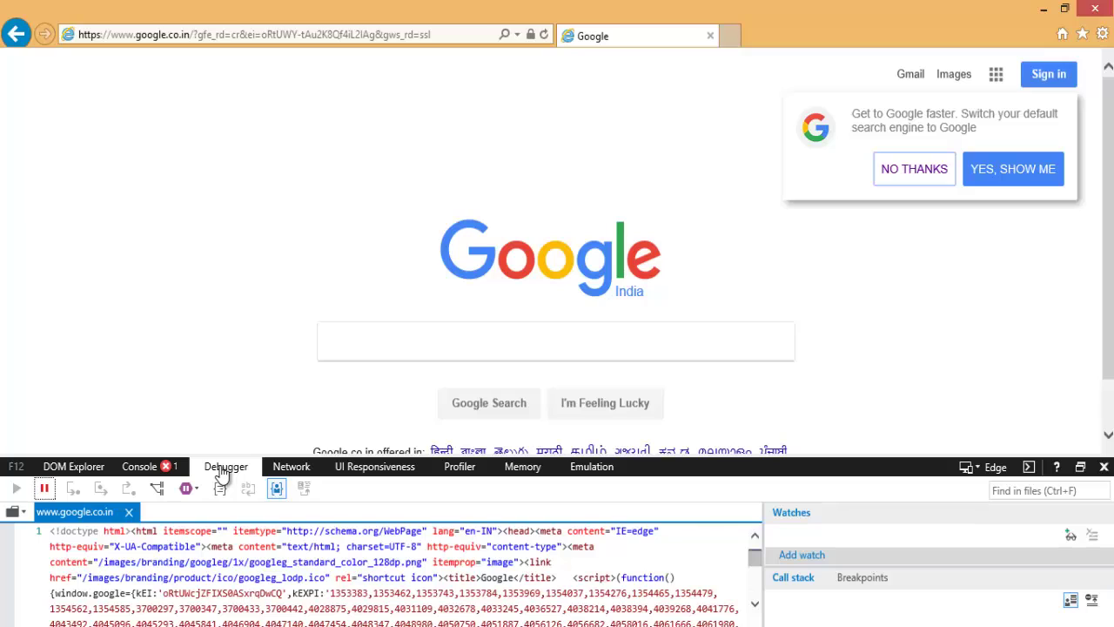
click(295, 476)
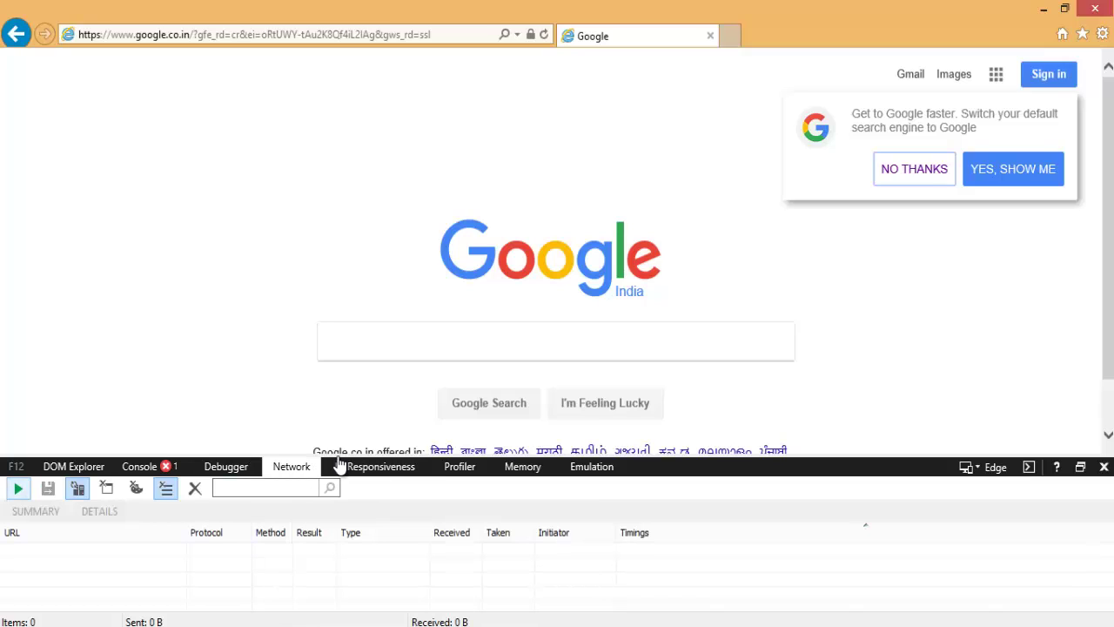
click(364, 471)
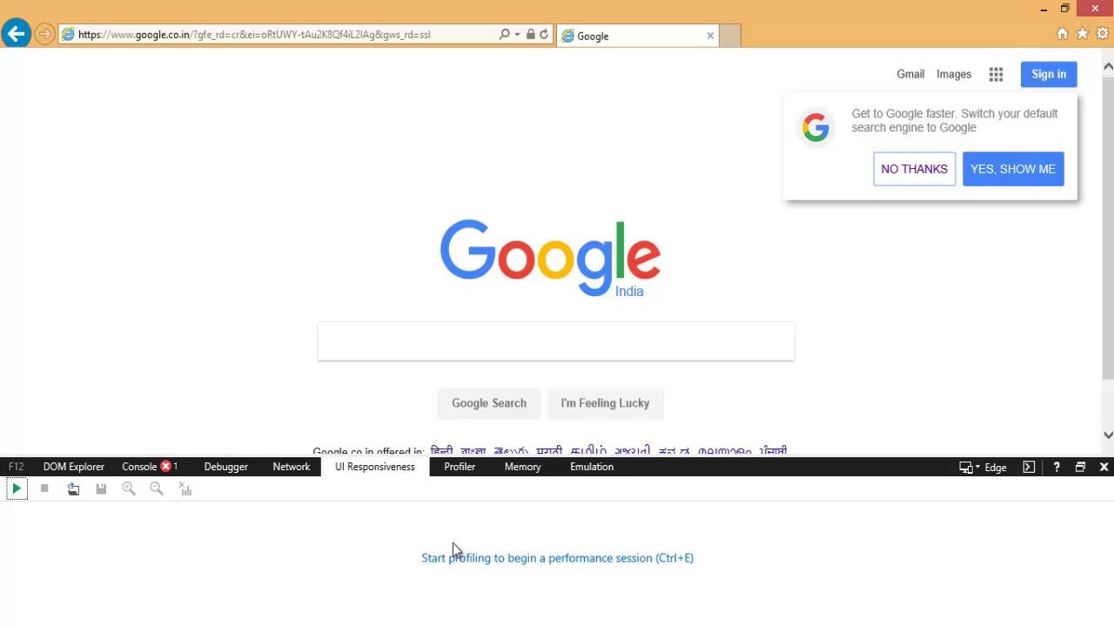
key(ctrl+e)
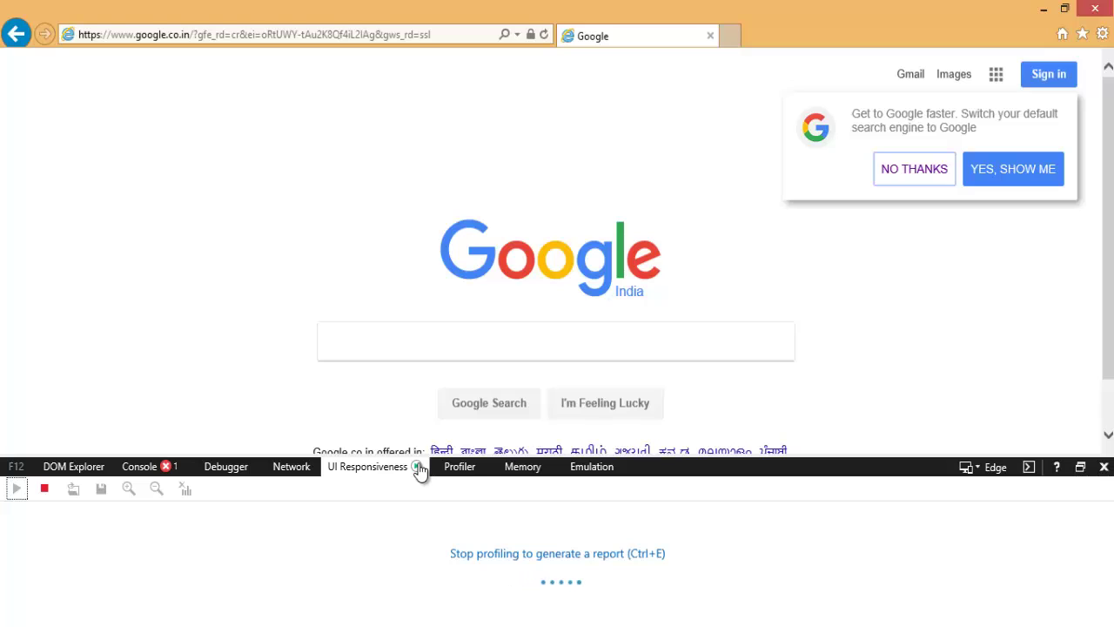
View the Profiler, start a Memory profiling session and look over its total memory graph.
click(461, 467)
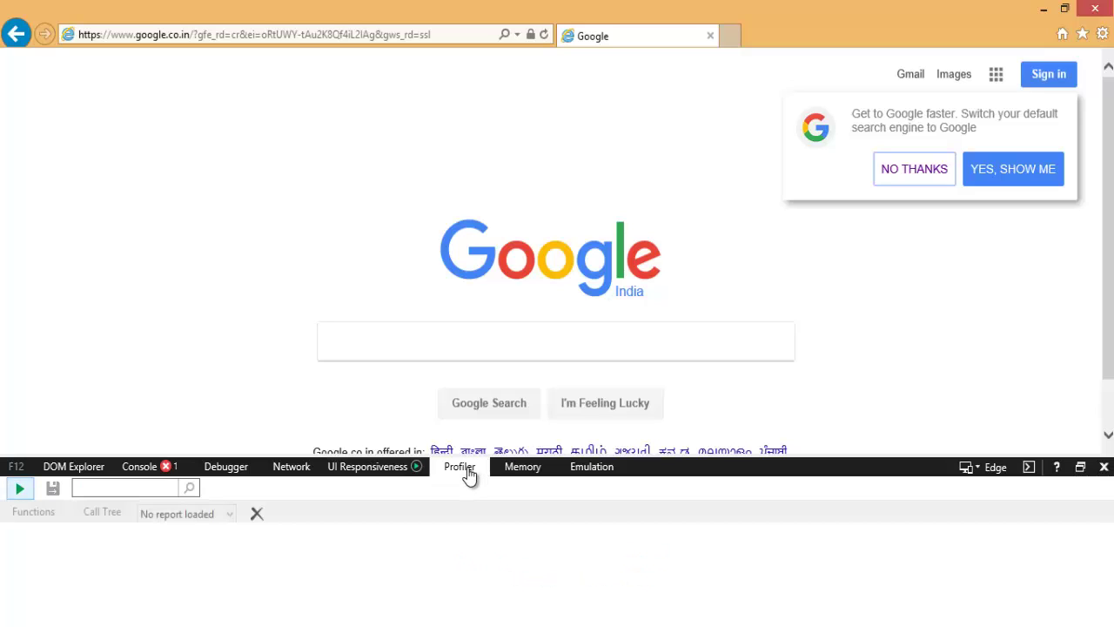
click(541, 469)
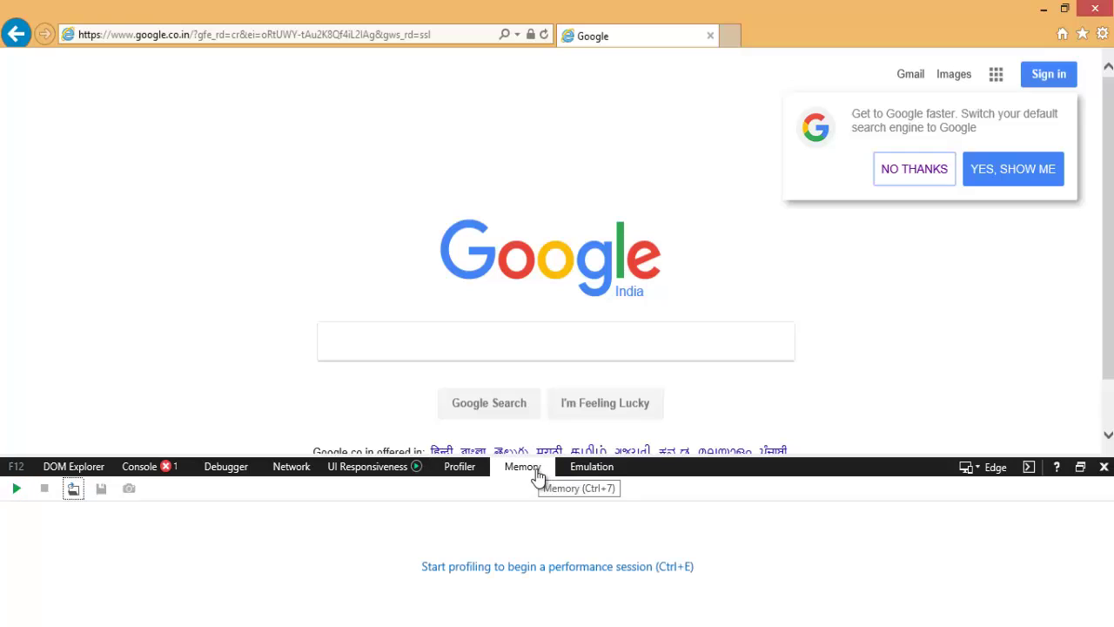
click(503, 566)
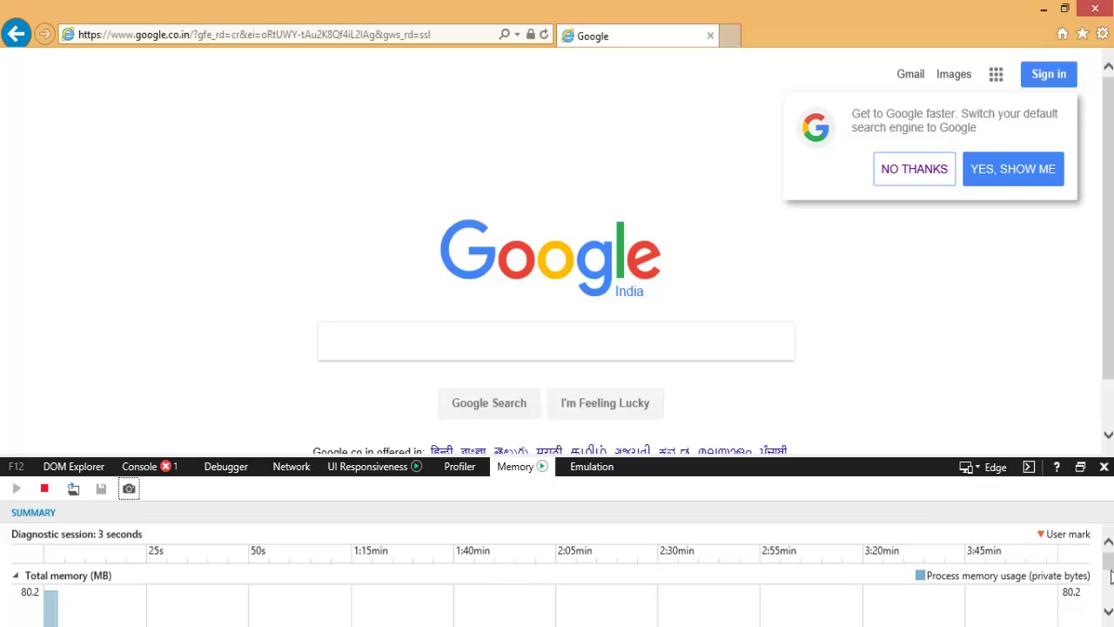
drag(1111, 564, 1111, 588)
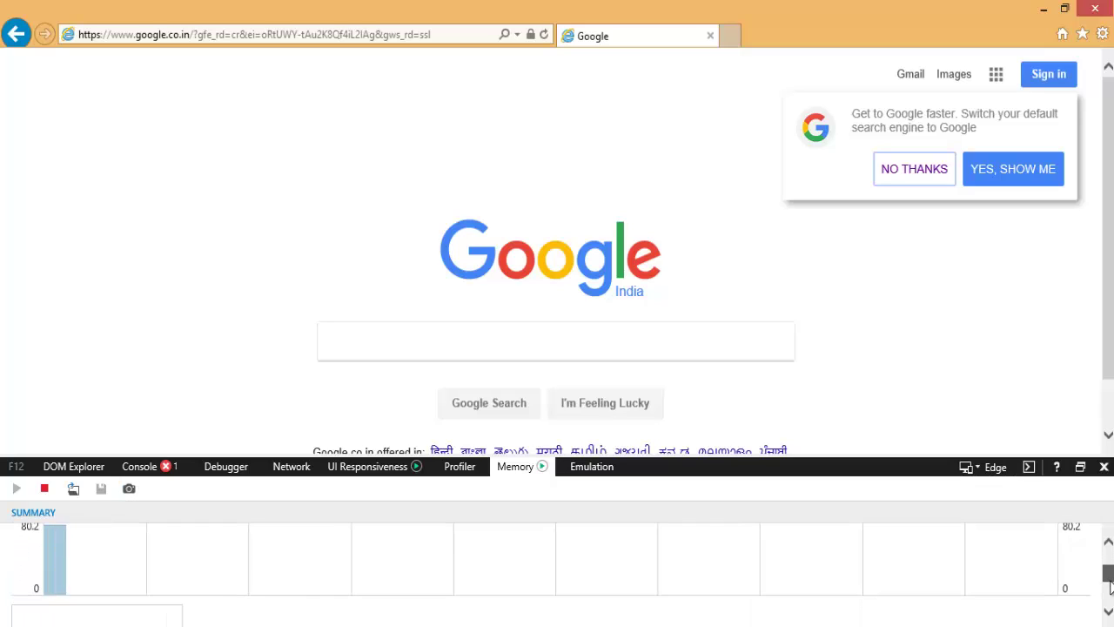
scroll(1111, 588, up, 1)
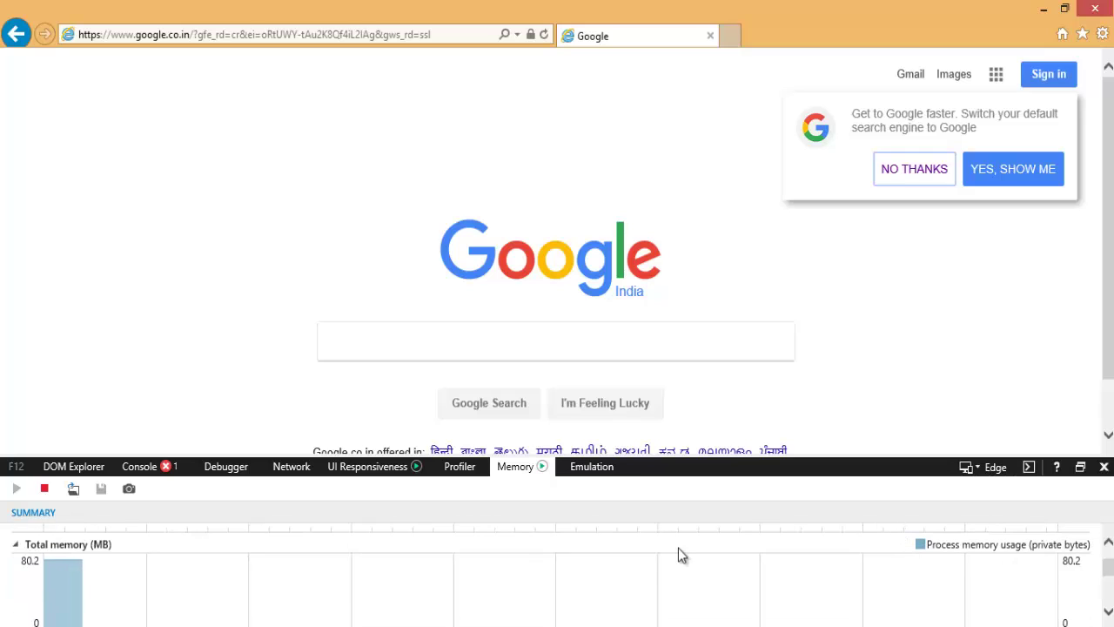
Examine the Emulation settings for mode, display and geolocation, leaving the browser profile on Desktop.
click(604, 480)
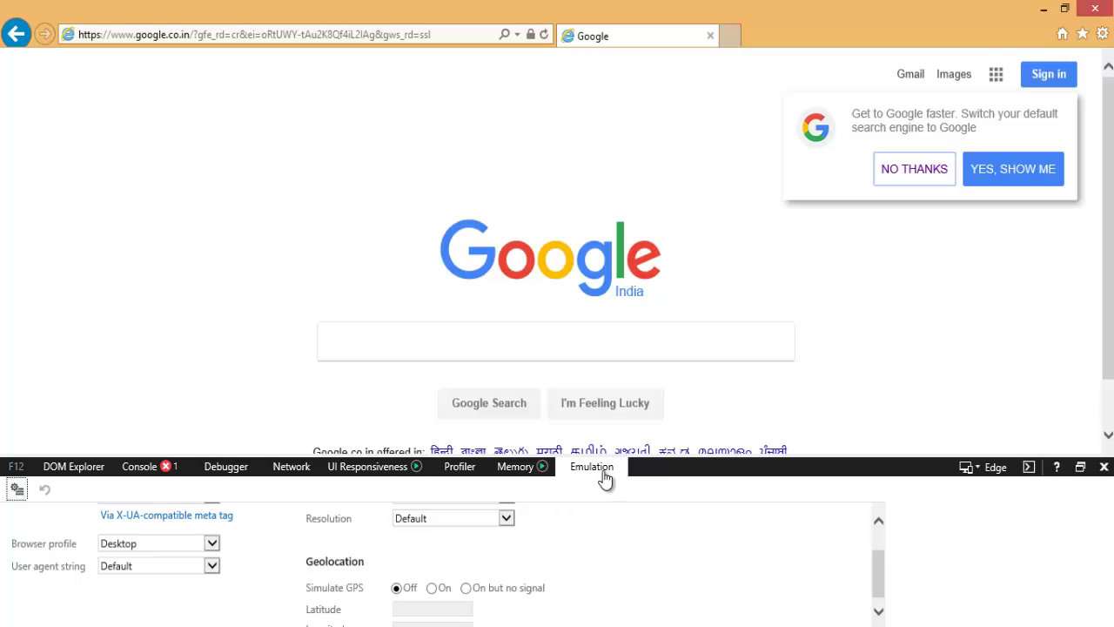
click(209, 546)
click(209, 550)
click(206, 547)
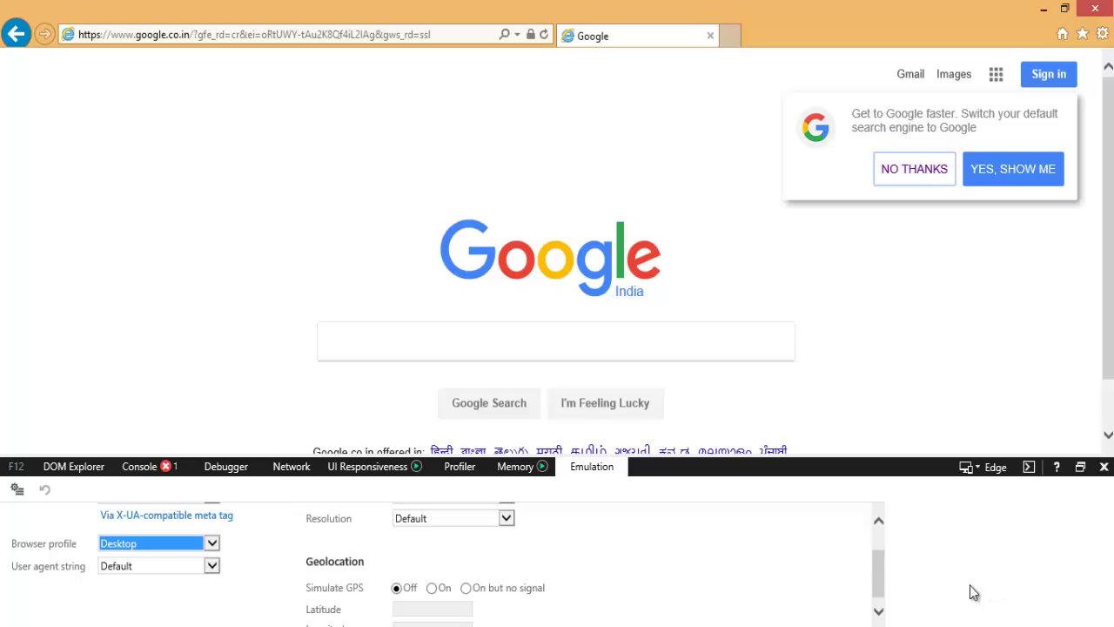
click(880, 572)
drag(880, 571, 873, 562)
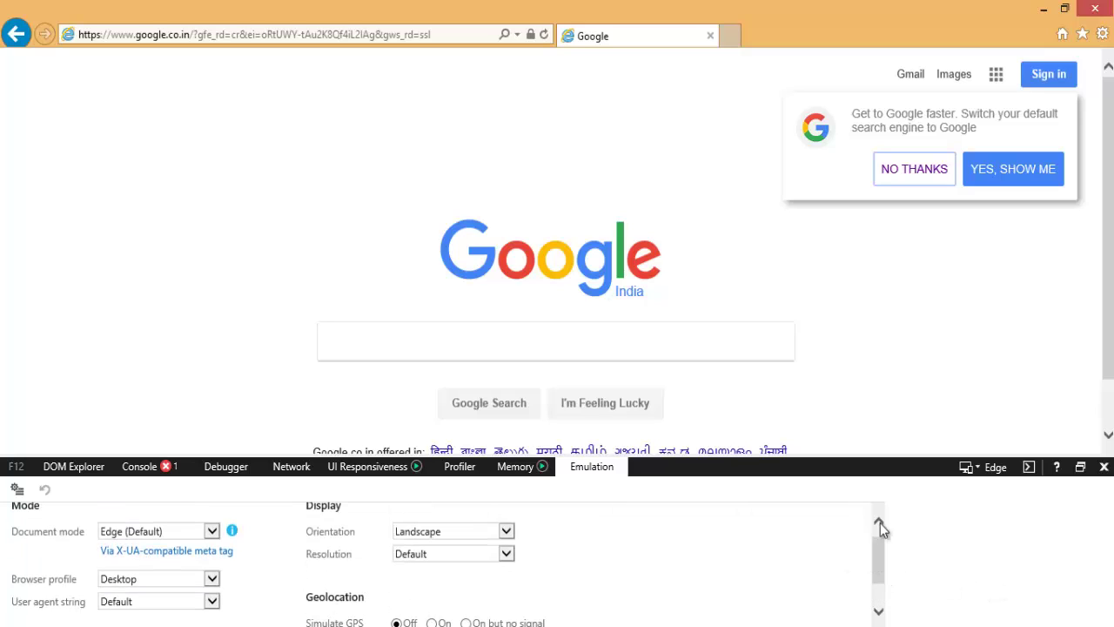
View the available document modes without changing Edge (Default), and briefly show the console pane below the Emulation tool.
click(998, 468)
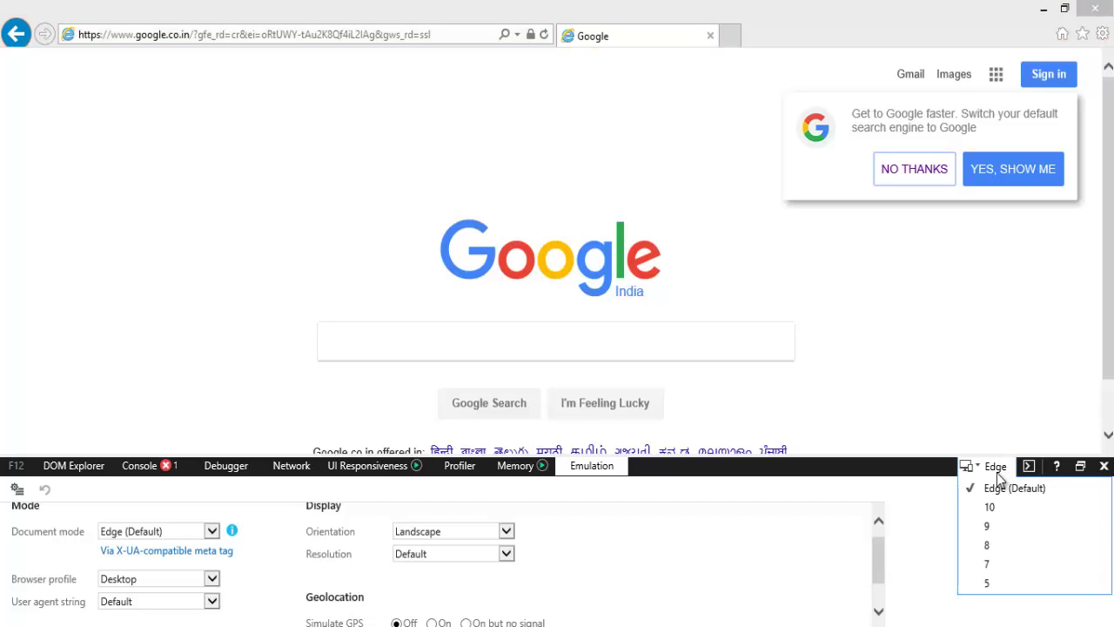
click(1034, 464)
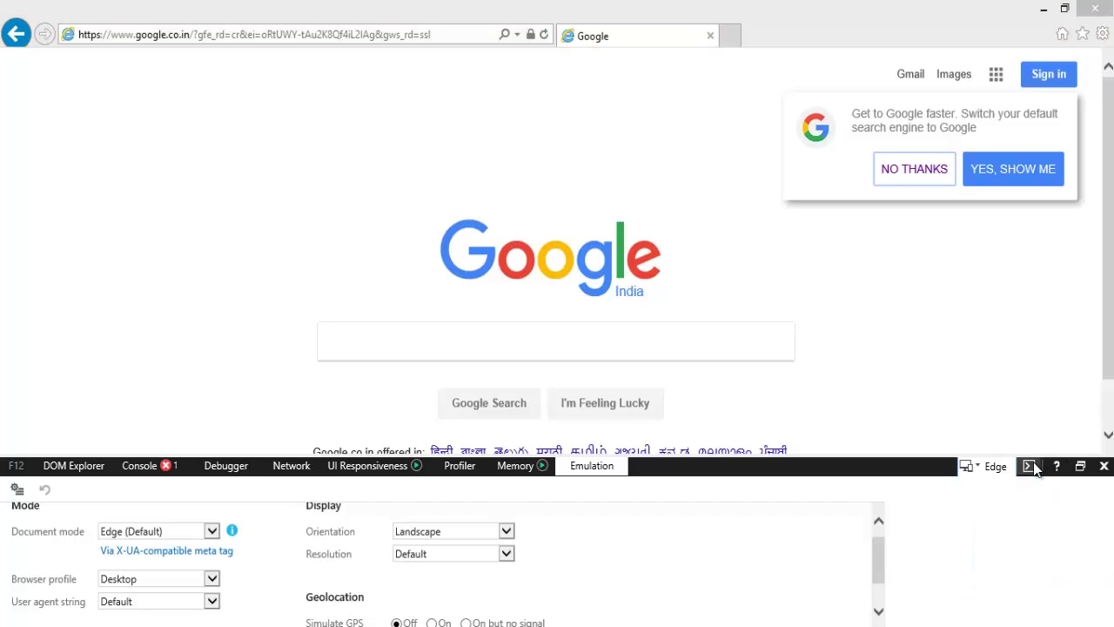
click(1030, 467)
click(1030, 466)
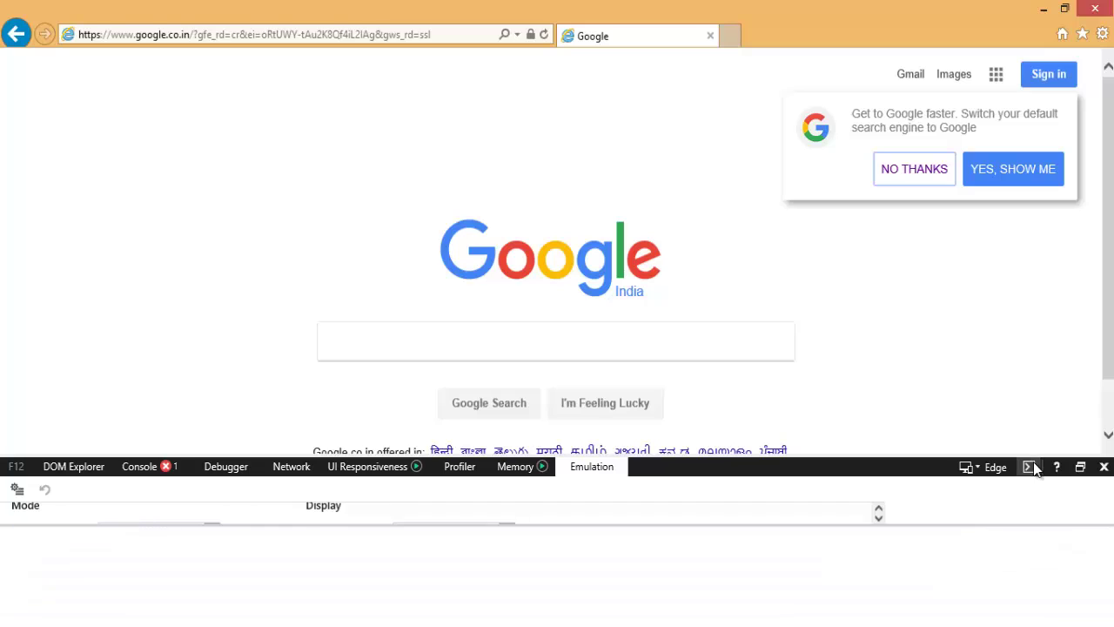
Undock the F12 Developer Tools into a separate window, minimize and restore it, and close it.
click(1081, 470)
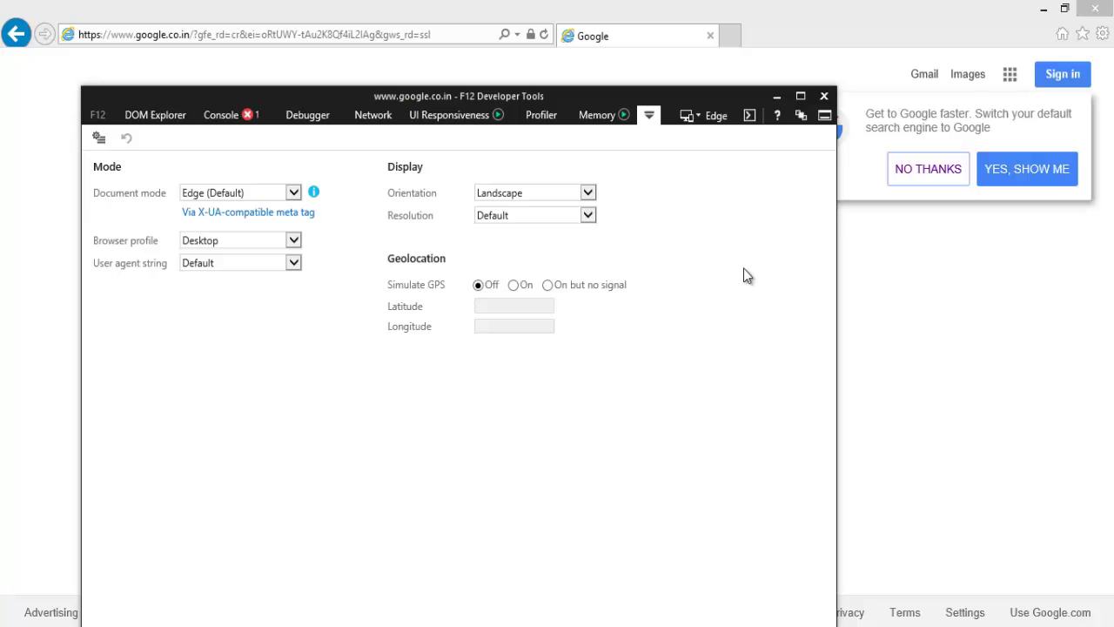
click(778, 98)
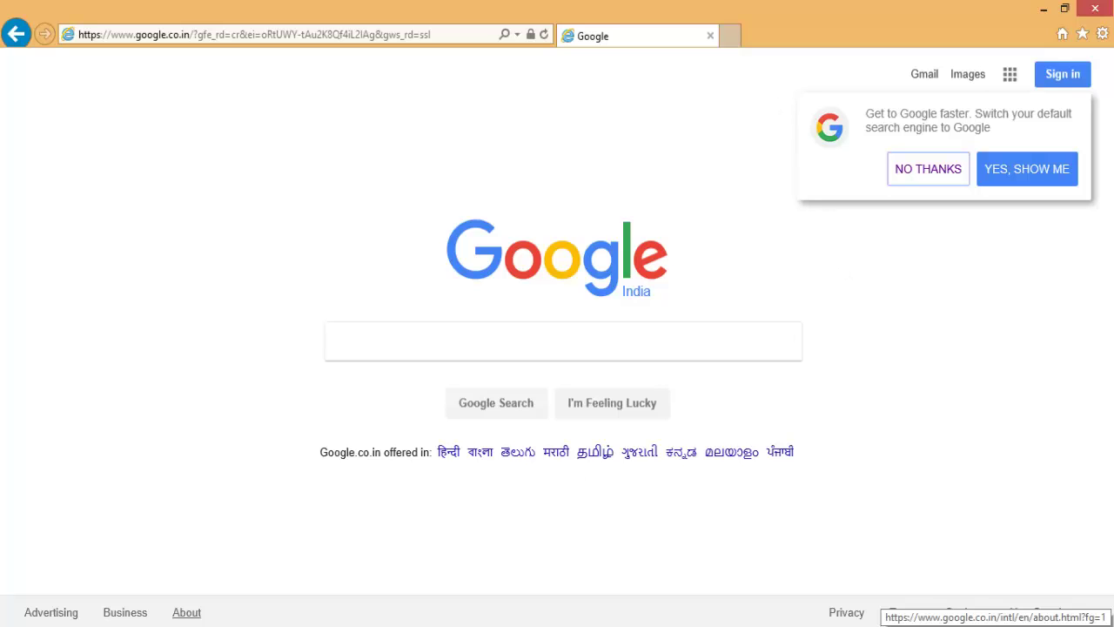
mouse_move(99, 612)
click(241, 559)
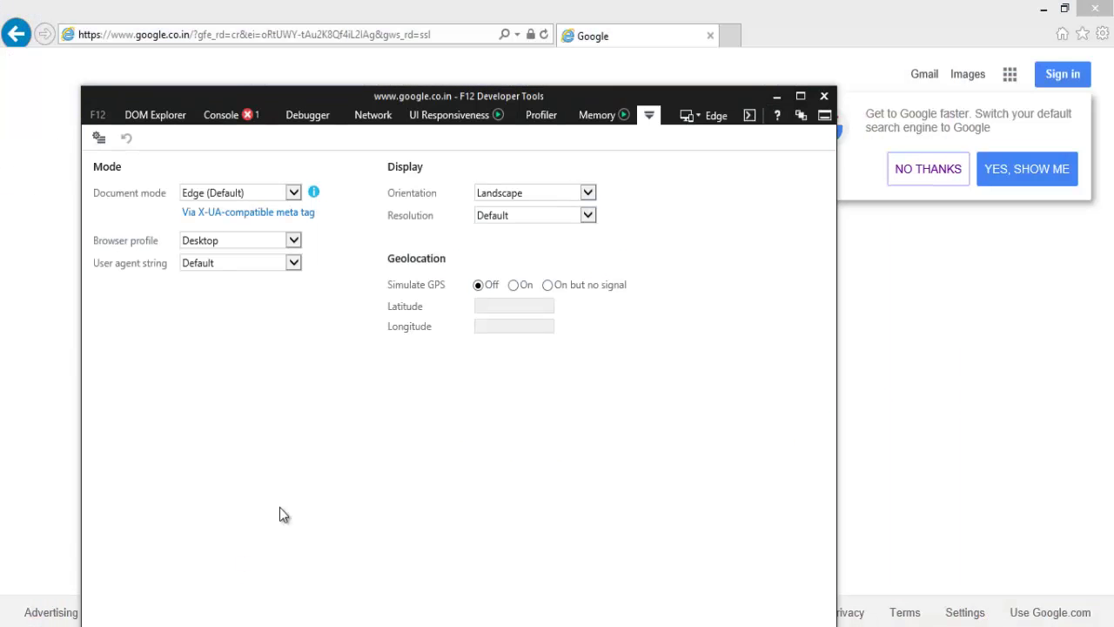
click(825, 94)
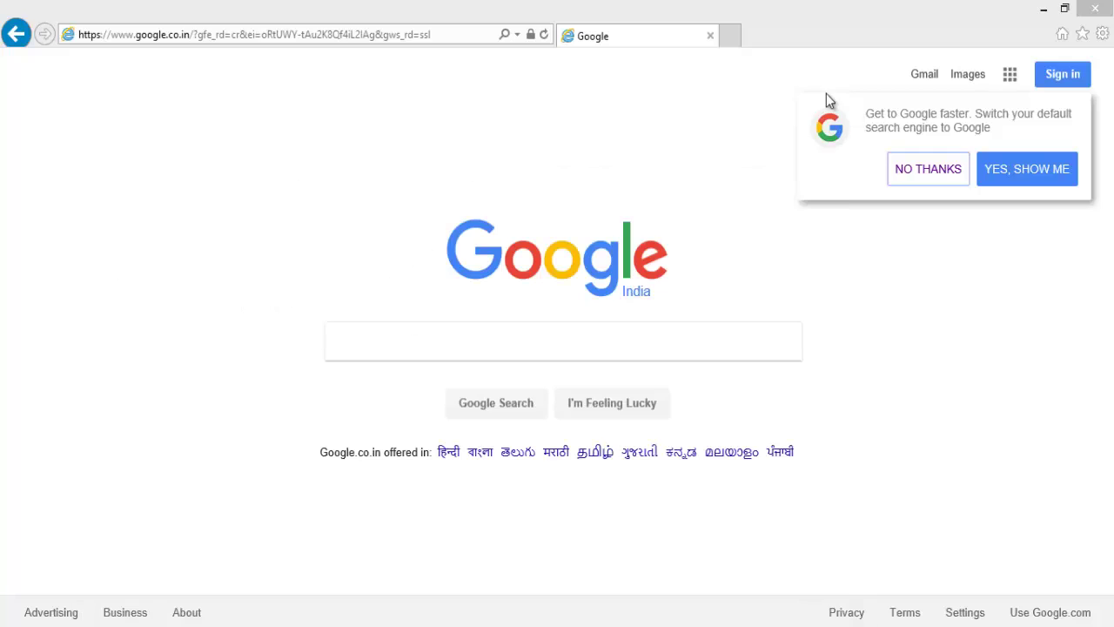
Dismiss the prompt to switch the default search engine to Google with No thanks.
click(927, 181)
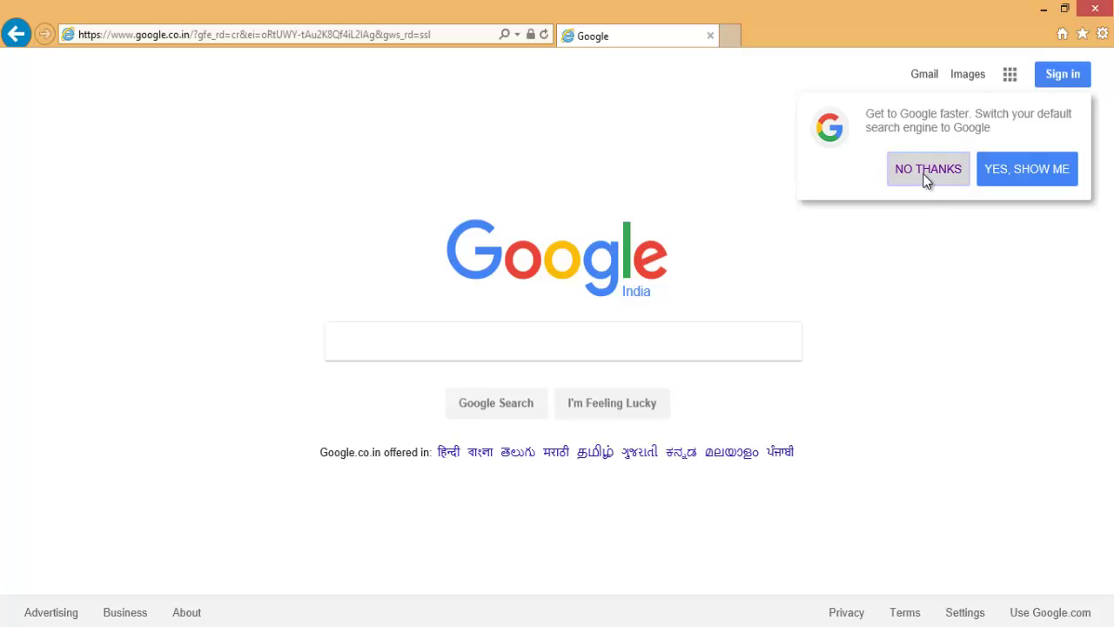
click(927, 180)
click(927, 180)
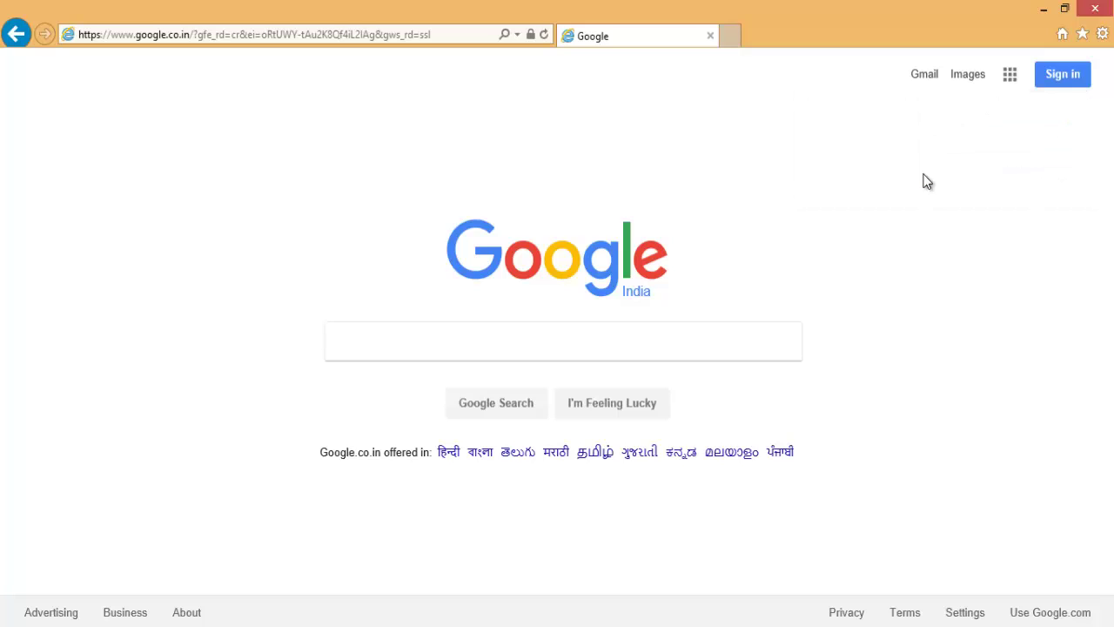